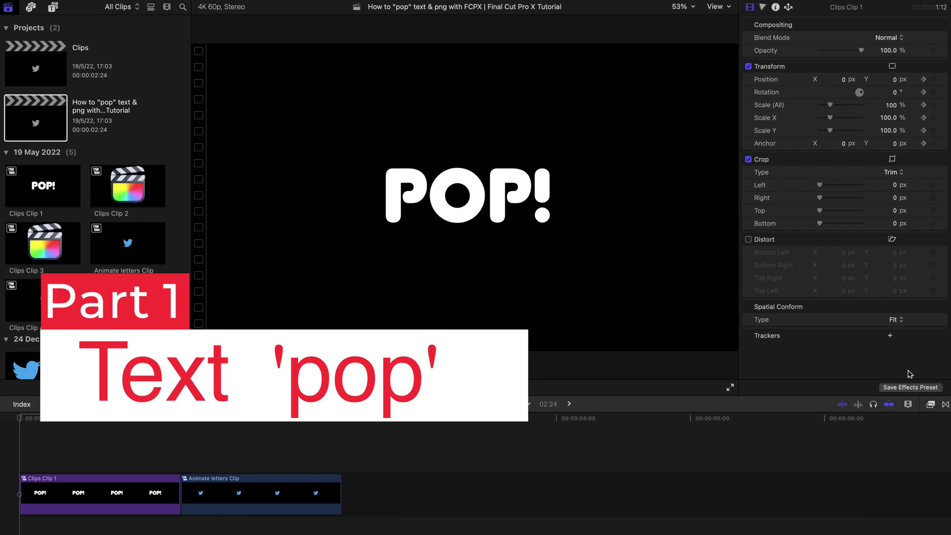
Step: Open the Clips project and scrub through the POP! clip to preview its animation
double_click(34, 64)
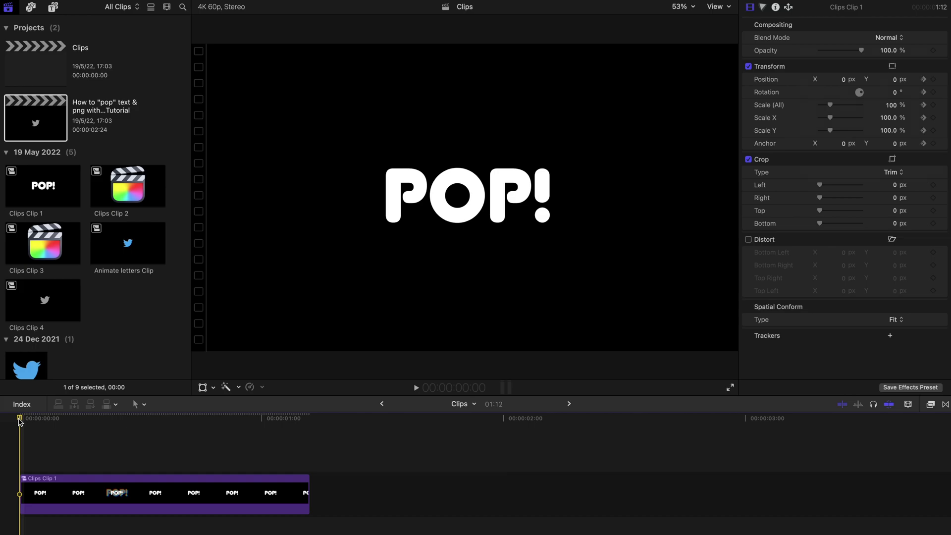
drag(19, 420, 119, 429)
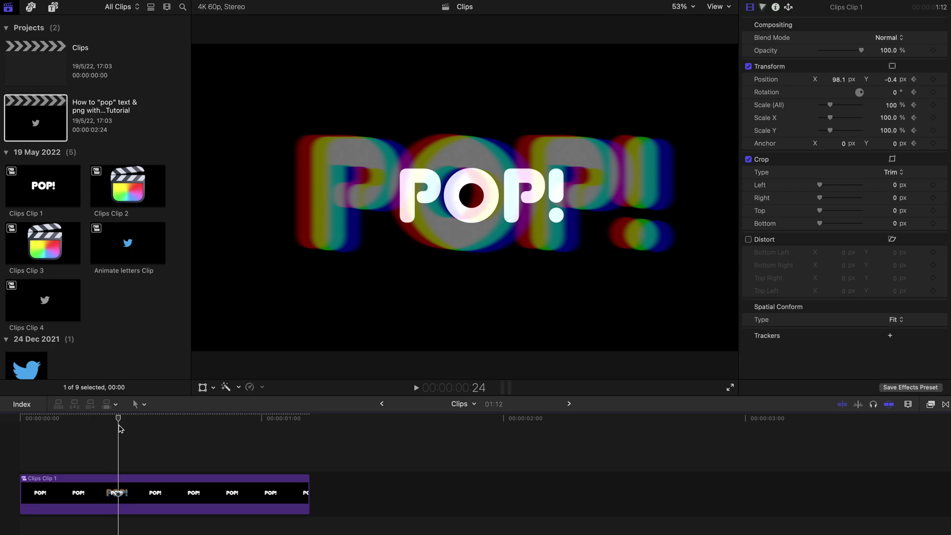
drag(119, 429, 127, 429)
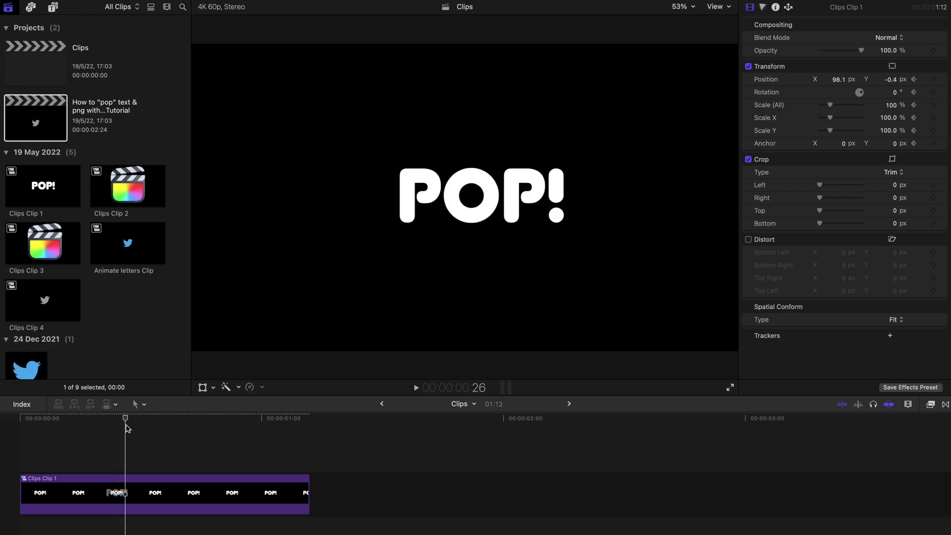
click(343, 419)
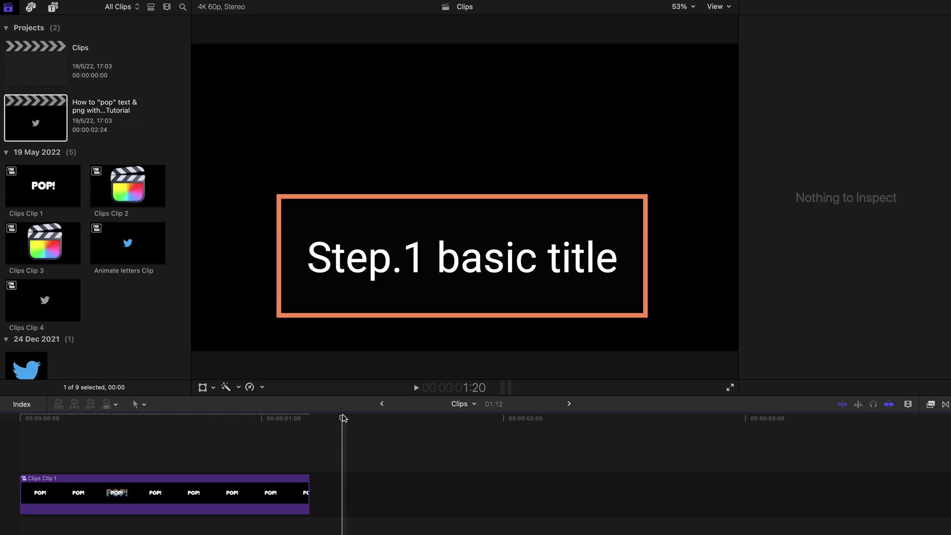
click(53, 9)
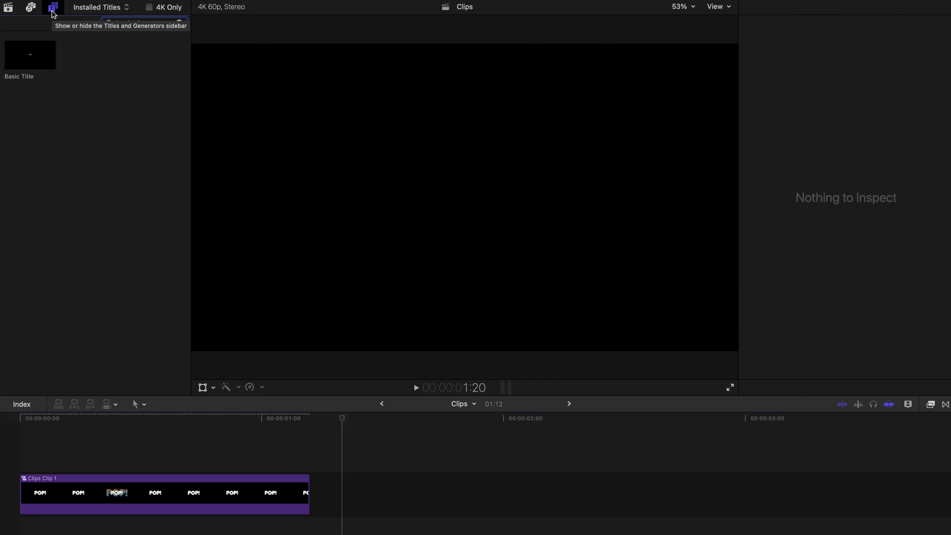
drag(32, 61, 357, 499)
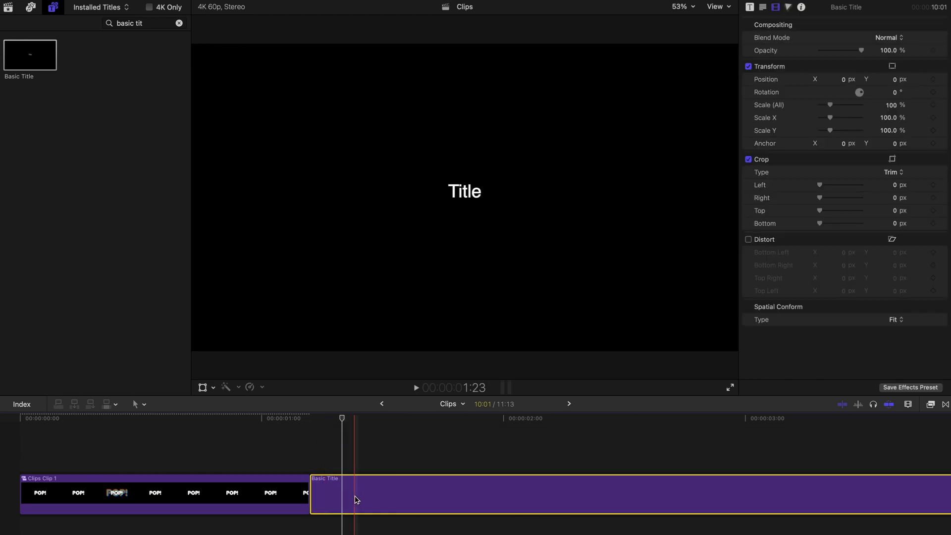
key(Delete)
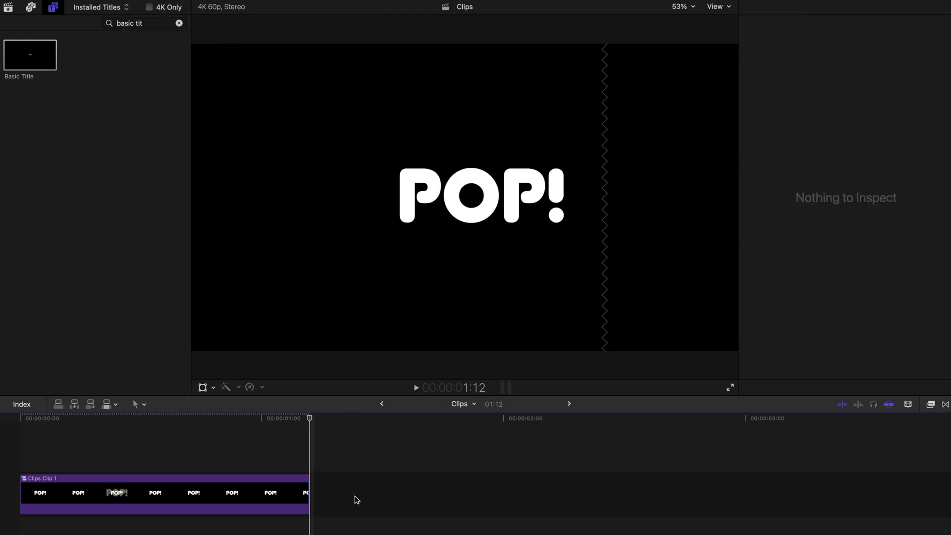
Step: Add a connected Basic Title at the end of the POP! clip, split it at 02:57 and delete the remainder
key(ctrl+t)
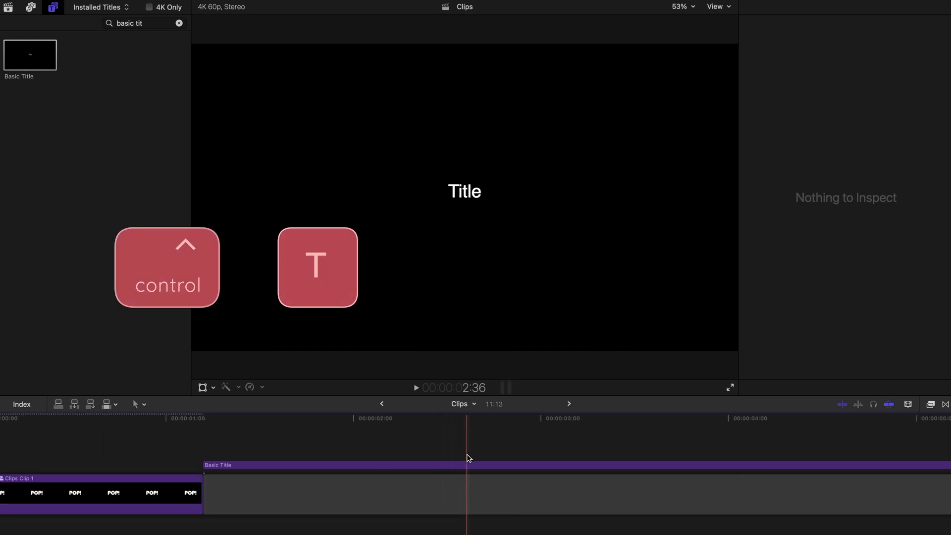
scroll(468, 458, right, 3)
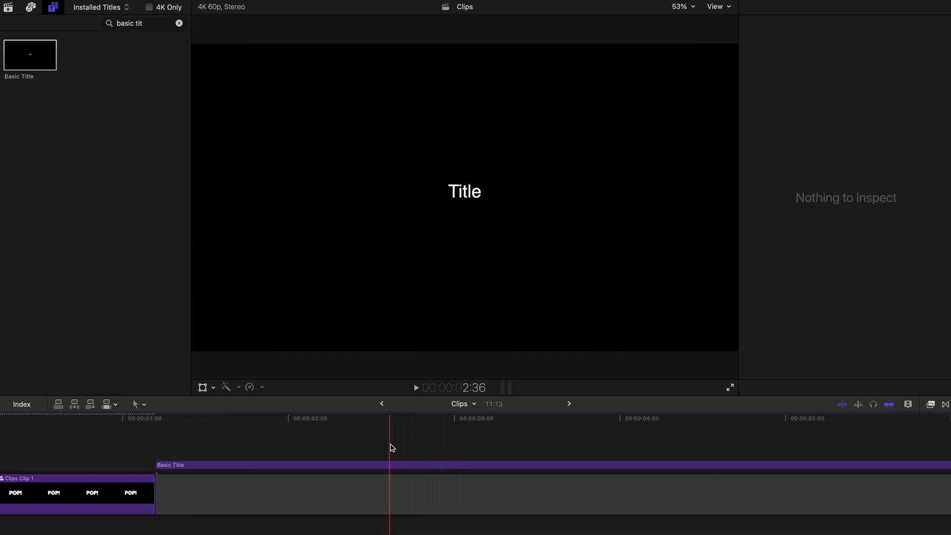
click(446, 453)
key(super+b)
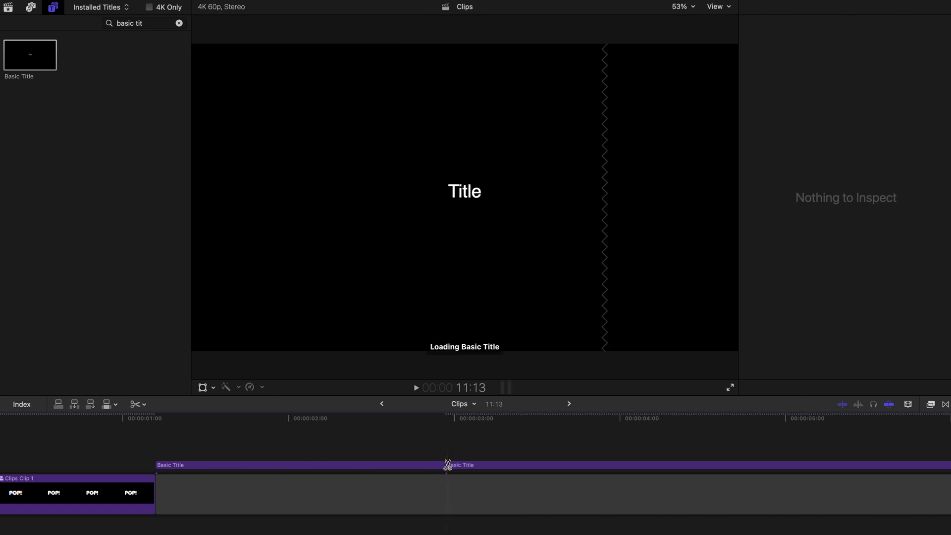
click(473, 505)
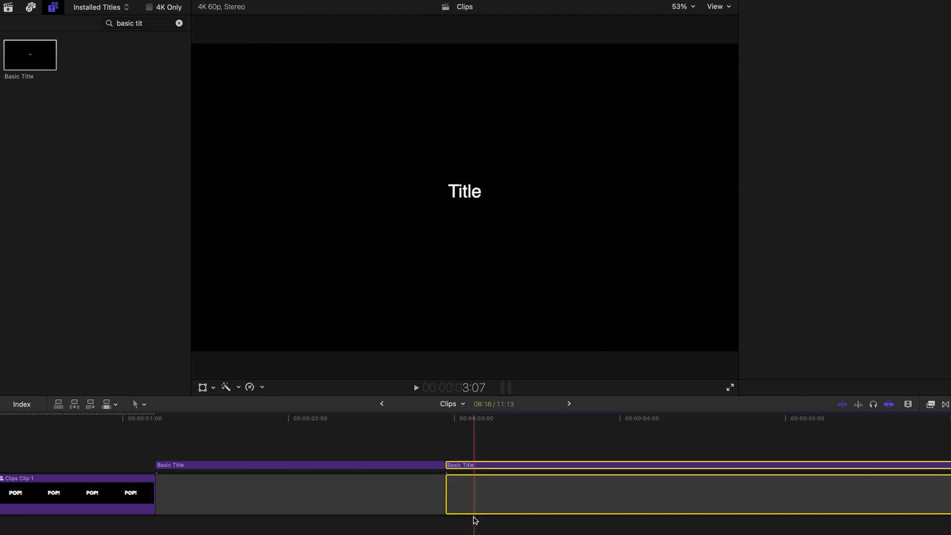
key(BackSpace)
Step: Enlarge the title to size 164 and reposition it to about X 3.1 px, Y -57.5 px
click(229, 465)
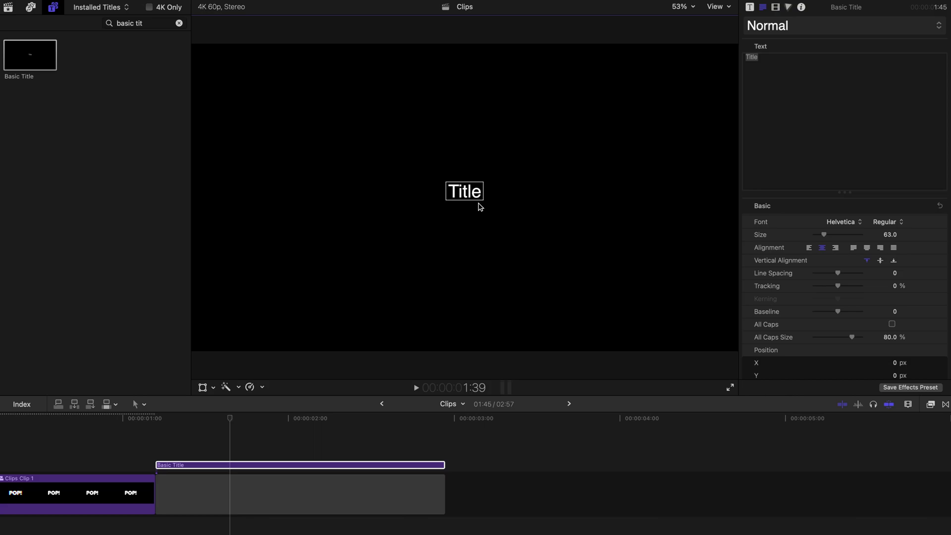
drag(835, 238, 842, 240)
drag(448, 181, 448, 197)
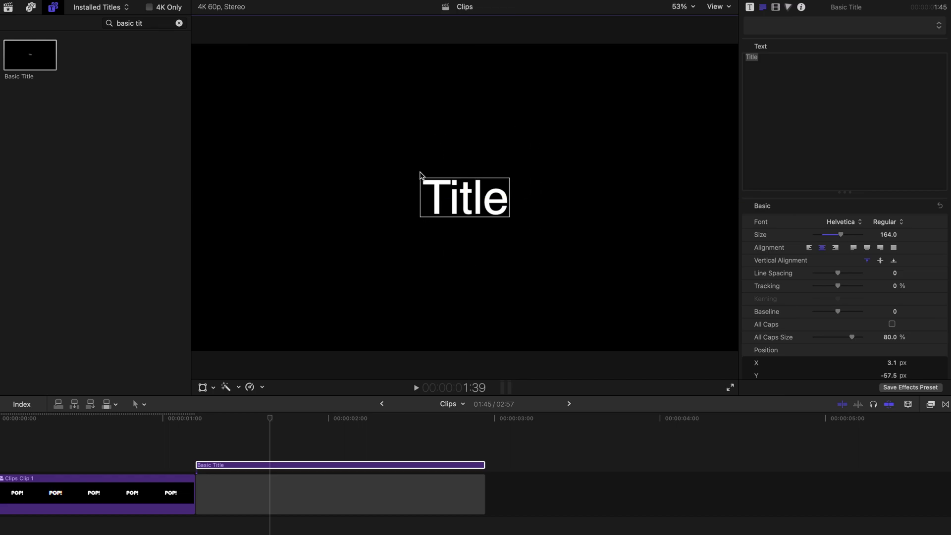
Step: Change the title text to POP and set its font to Junegull
text(POP)
click(824, 221)
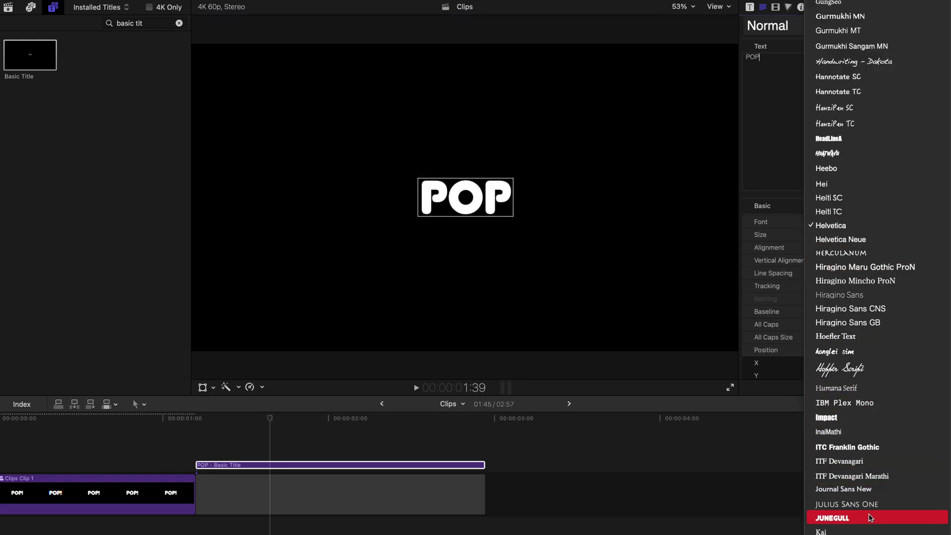
click(837, 518)
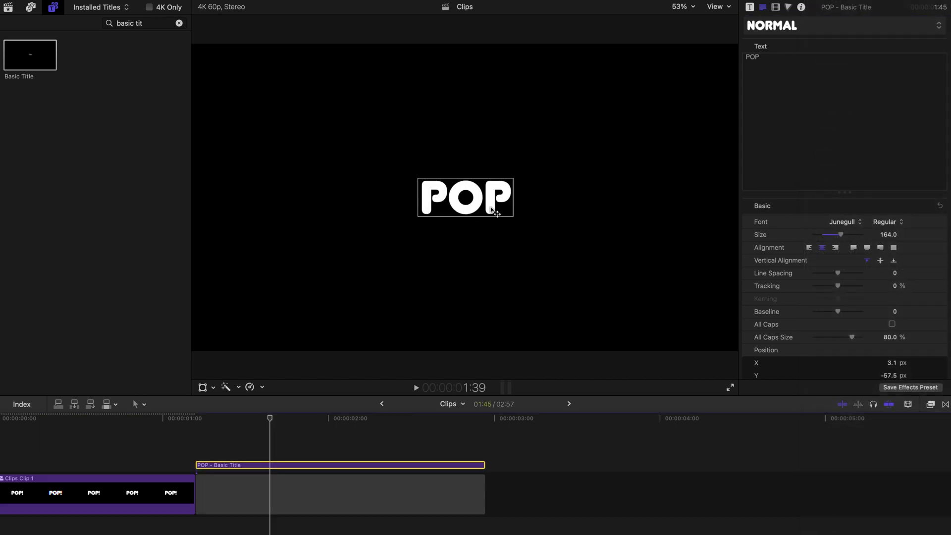
Step: Show the POP title's video animation and add a Scale (All) keyframe of 100% at 01:39
scroll(266, 478, up, 5)
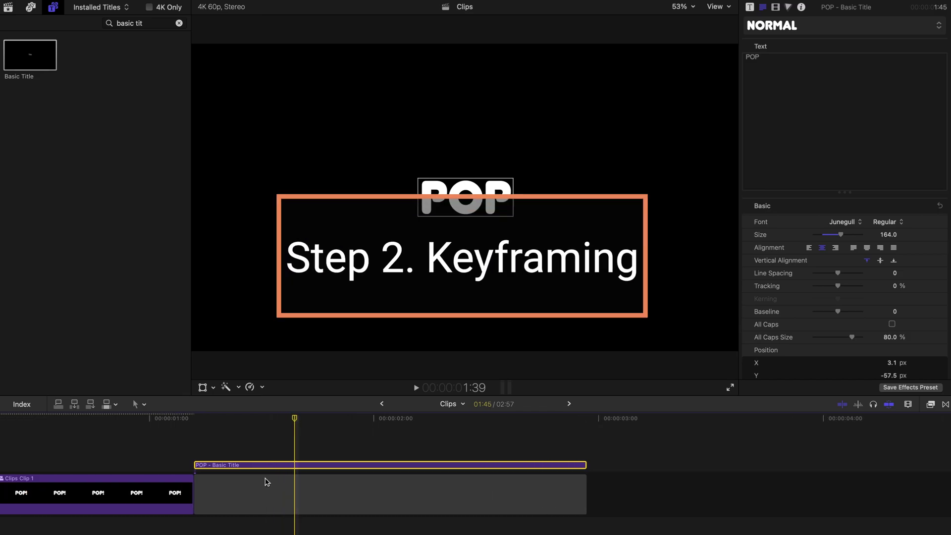
scroll(265, 478, right, 1)
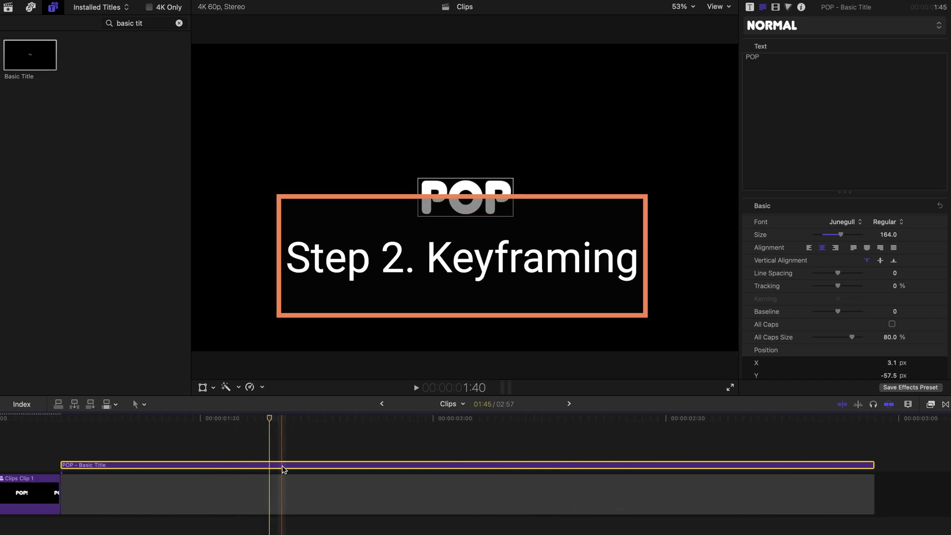
right_click(277, 466)
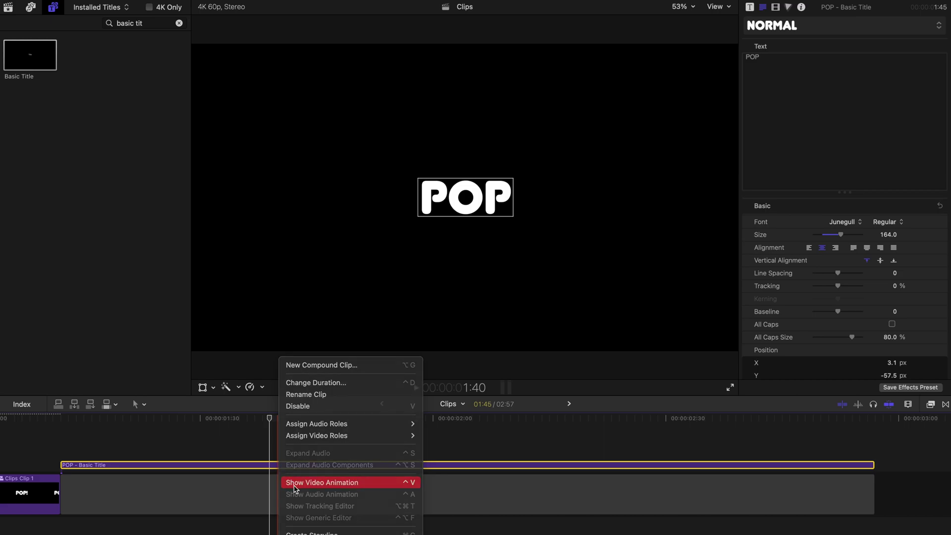
click(294, 483)
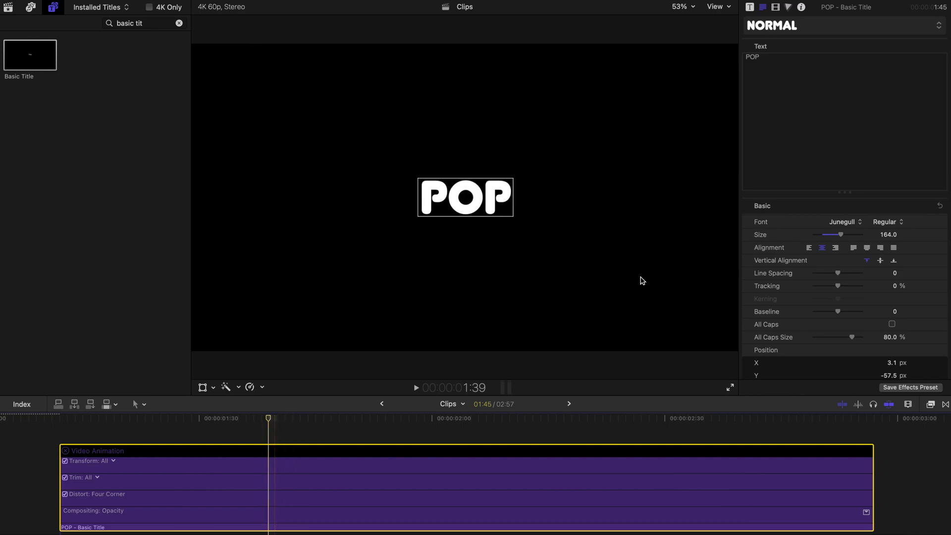
click(776, 8)
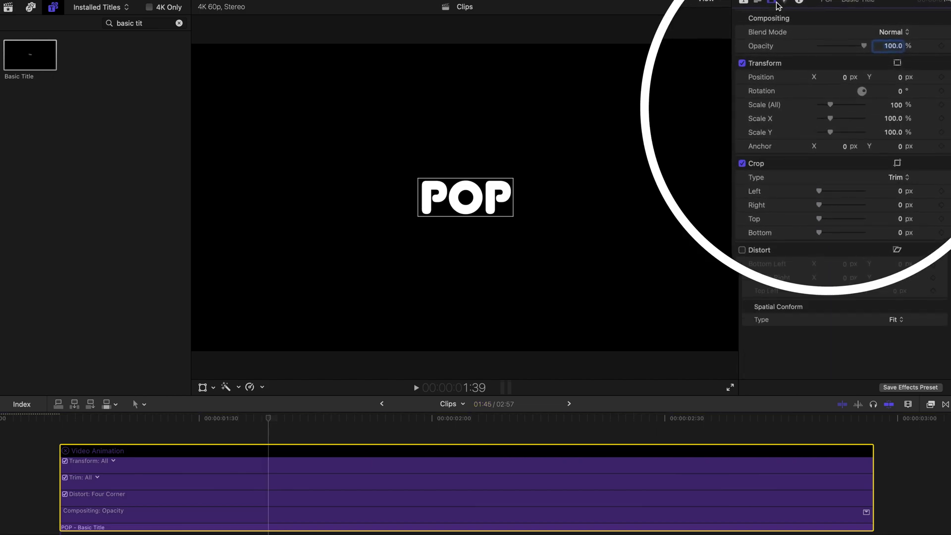
click(941, 105)
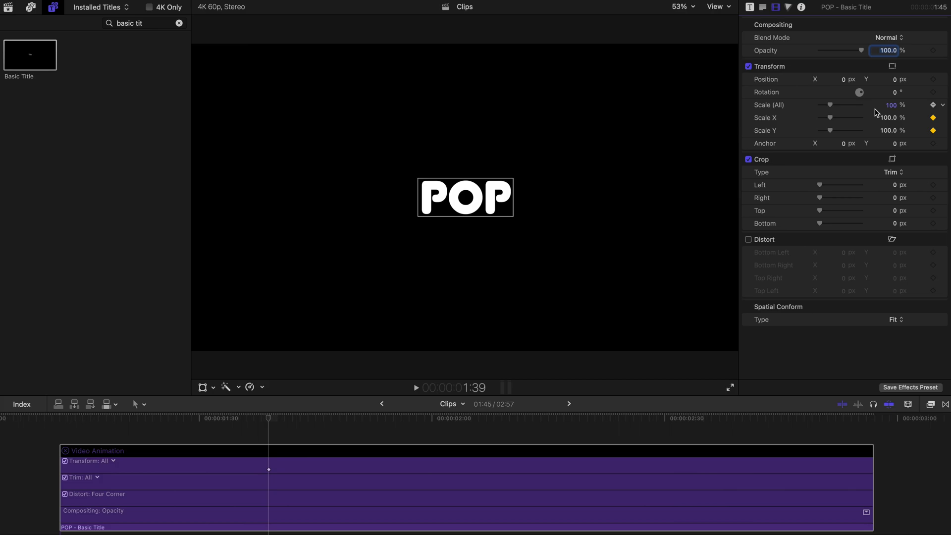
Step: Advance one frame to 01:40 and set the title's Scale (All) to 115%
click(285, 403)
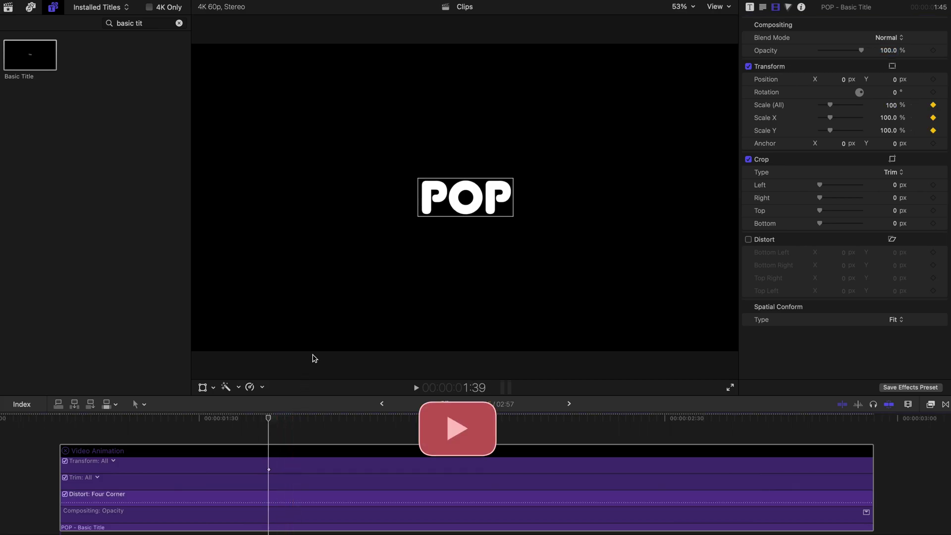
key(Right)
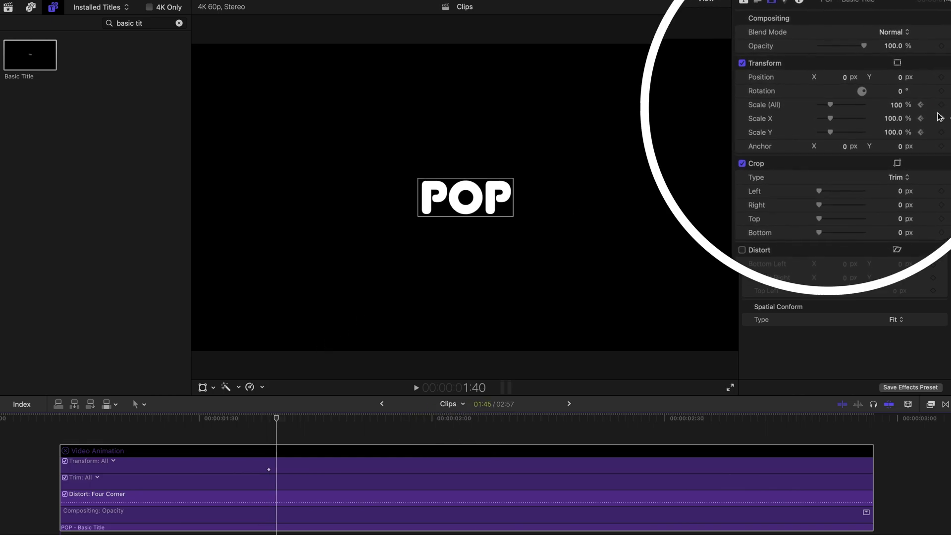
click(901, 106)
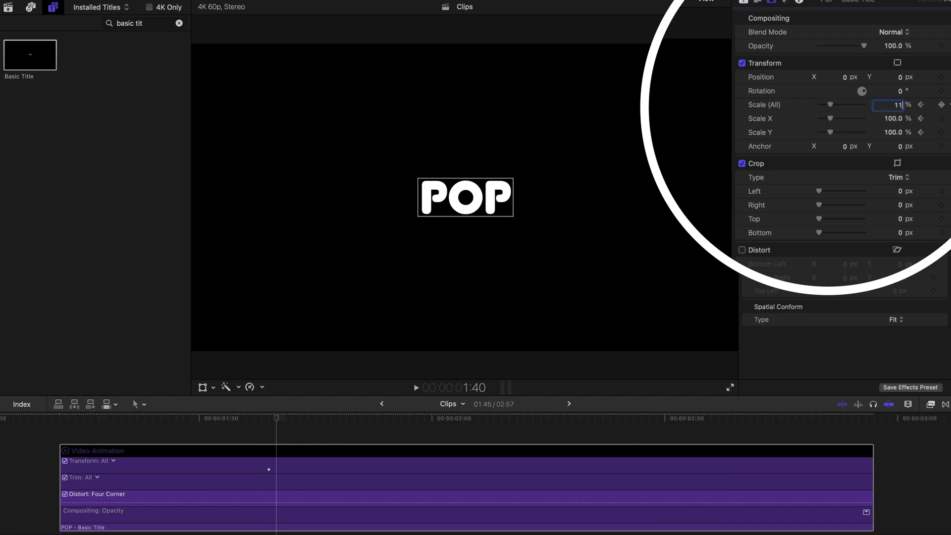
text(115)
key(Return)
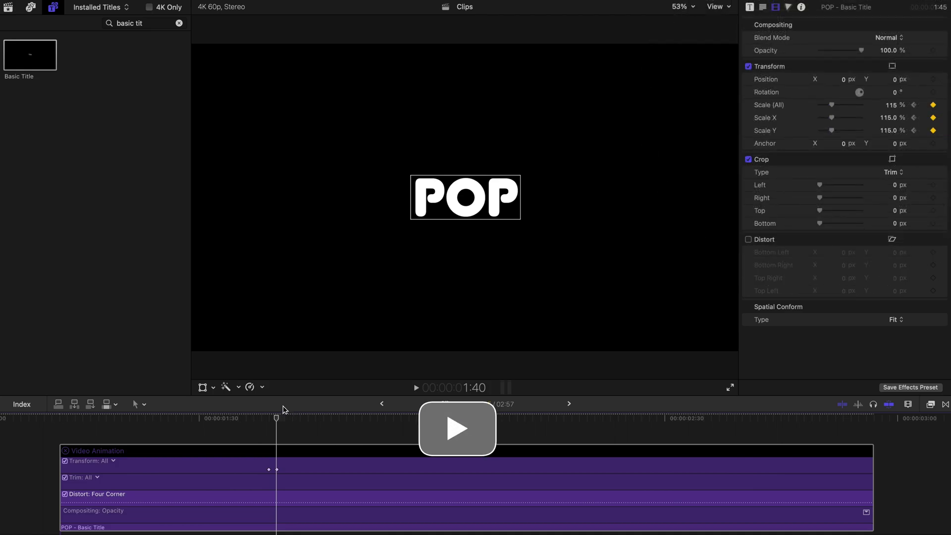
Step: Set the title's Scale (All) to 100% one frame further at 01:41 and play back the pop
key(Right)
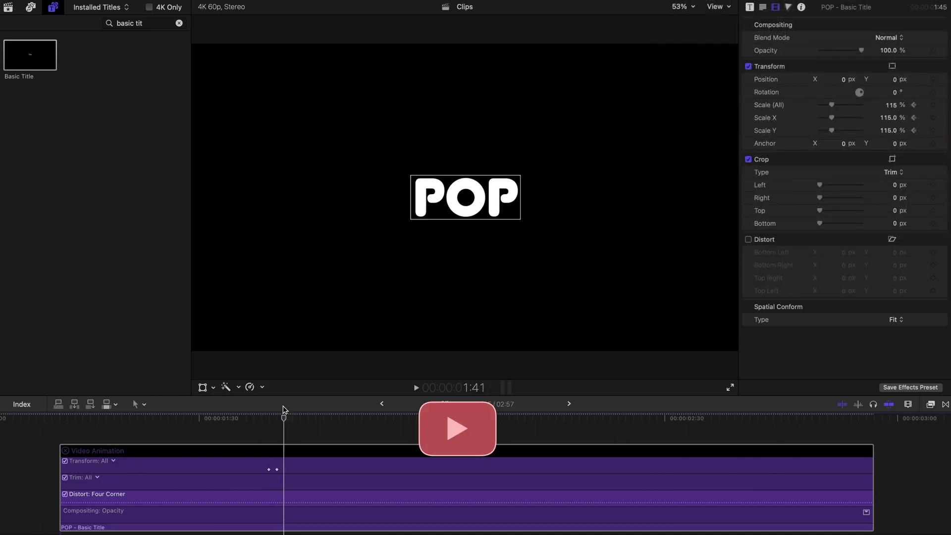
click(892, 106)
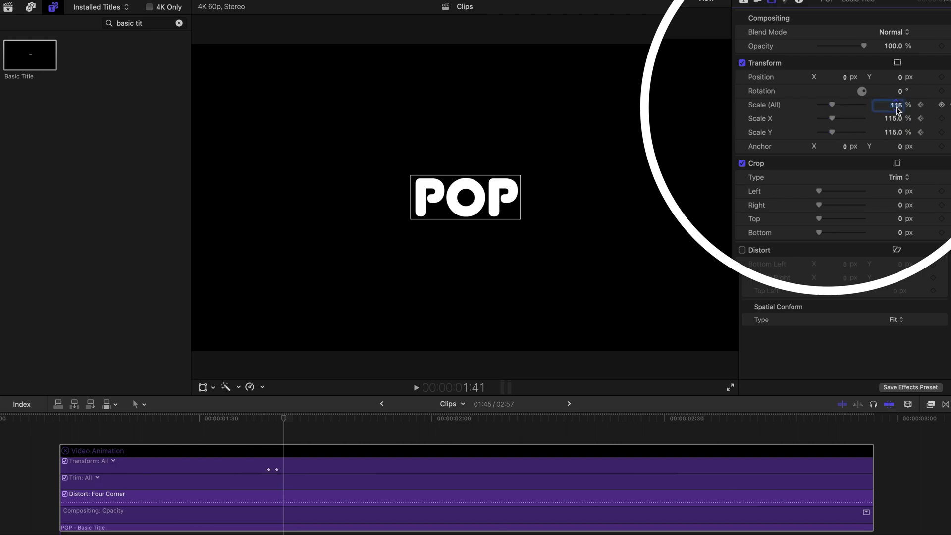
text(100)
key(Return)
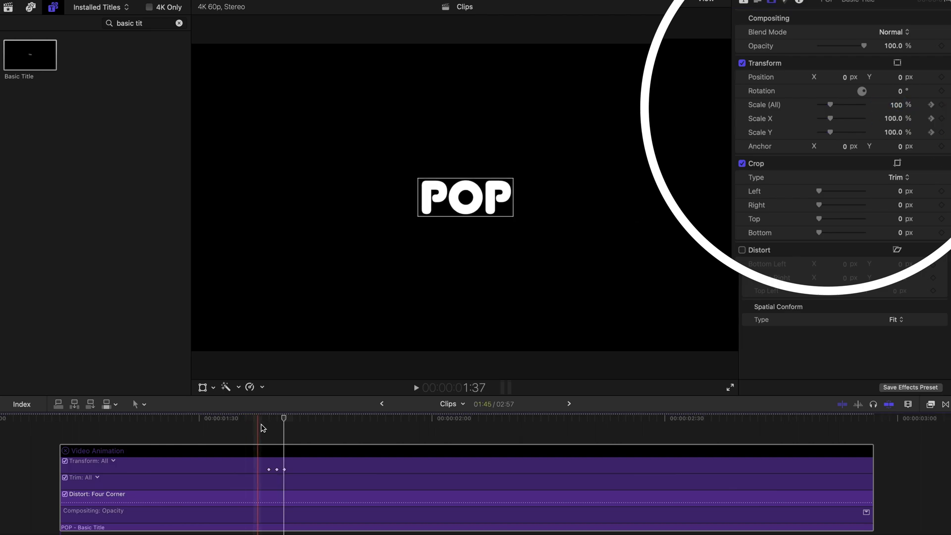
key(space)
key(space)
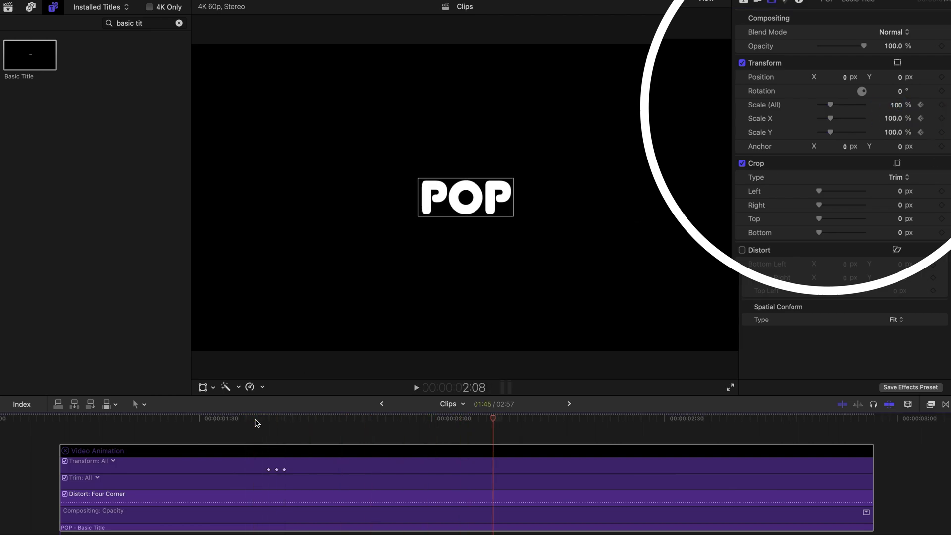
Step: Apply the Prism blur effect to the POP title and add keyframes for its Amount and Angle at 01:39
drag(256, 420, 267, 420)
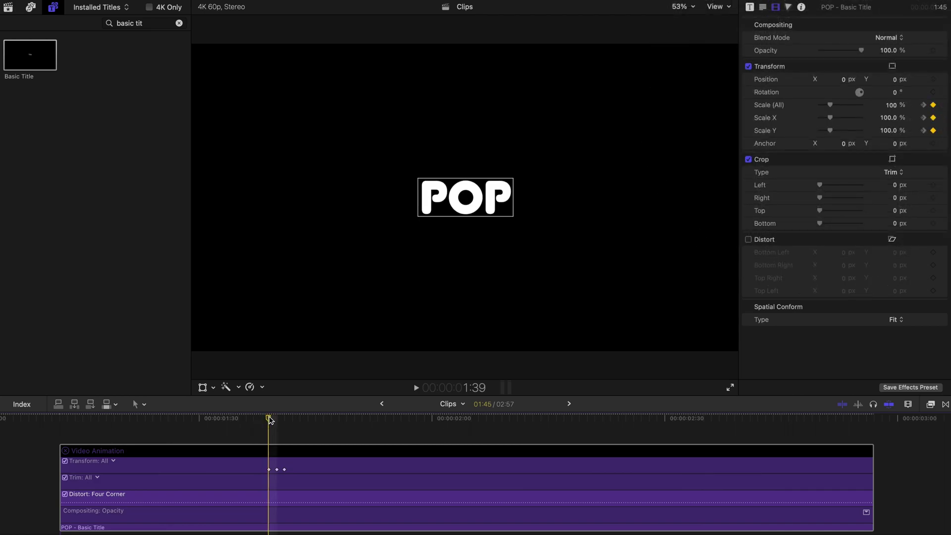
click(931, 404)
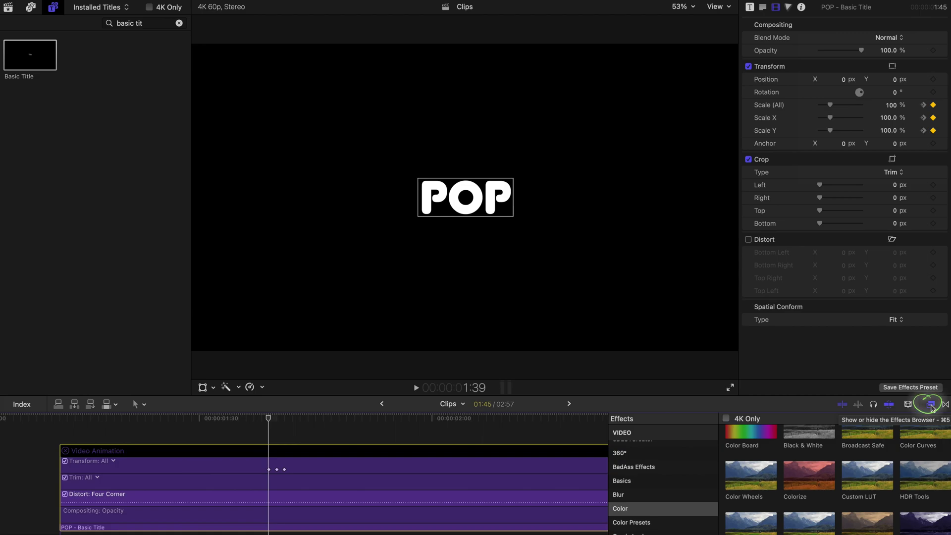
click(643, 494)
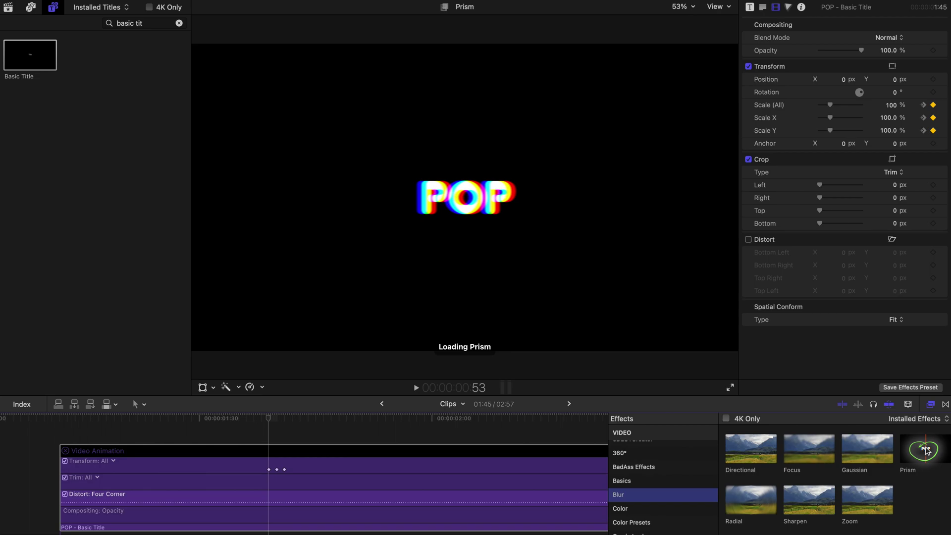
drag(921, 448, 277, 525)
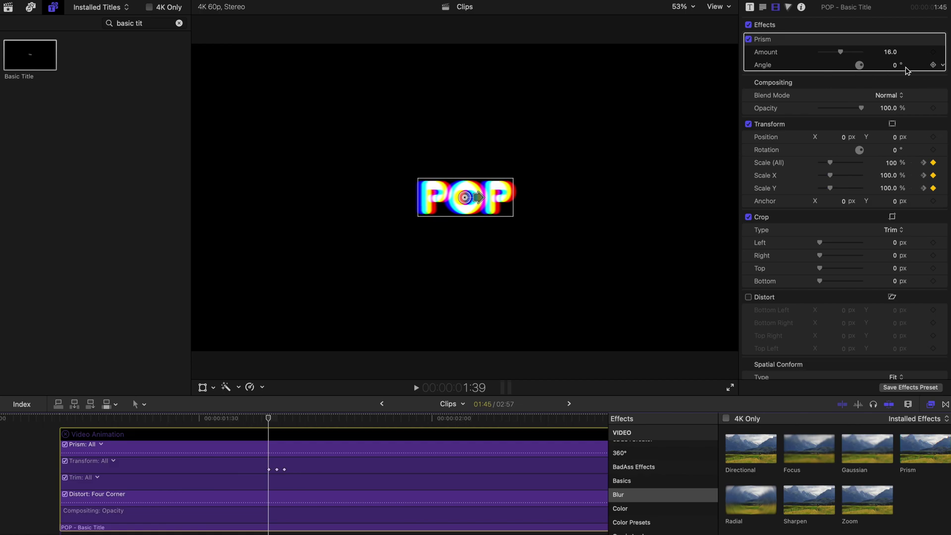
click(933, 52)
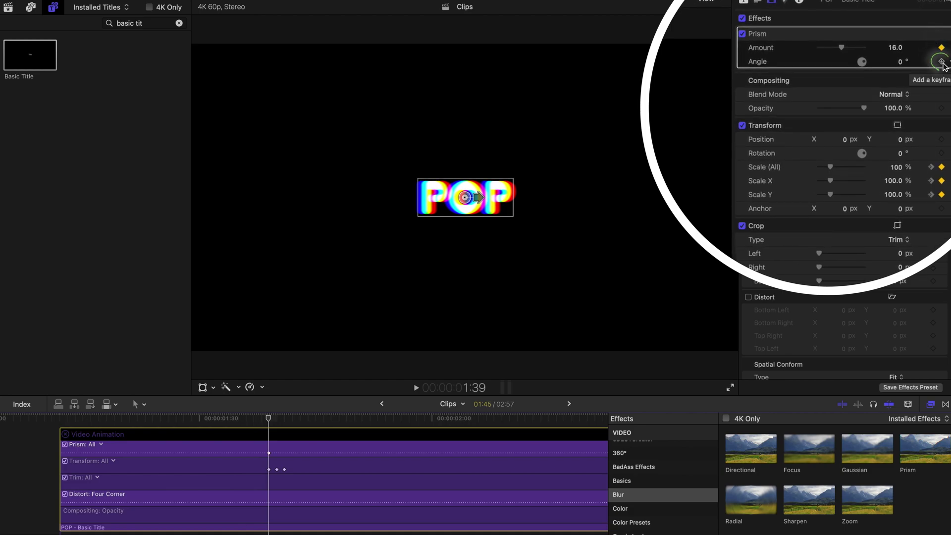
click(933, 64)
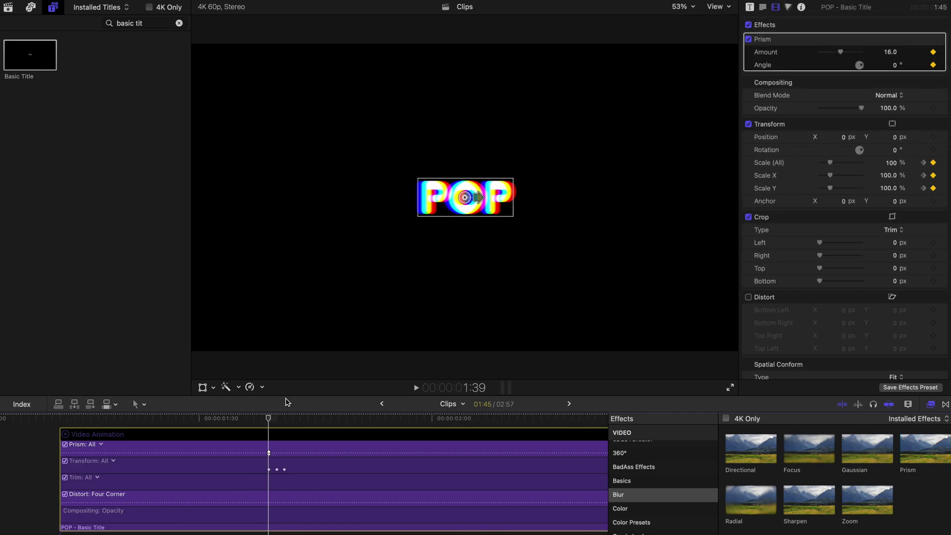
Step: Set the Prism Amount to 0 at 01:39, and to 30 with an Angle of about 202.8° one frame further at 01:40
key(super+equal)
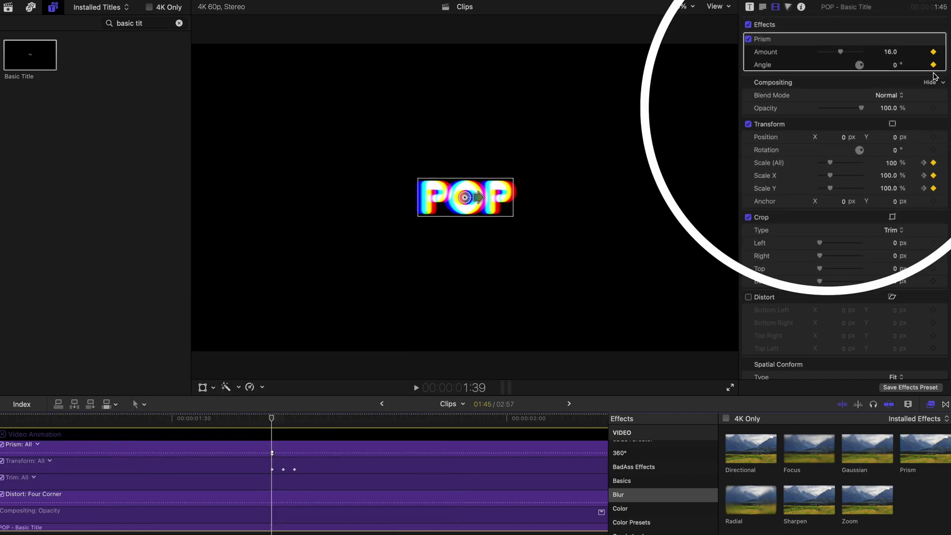
drag(840, 52, 798, 54)
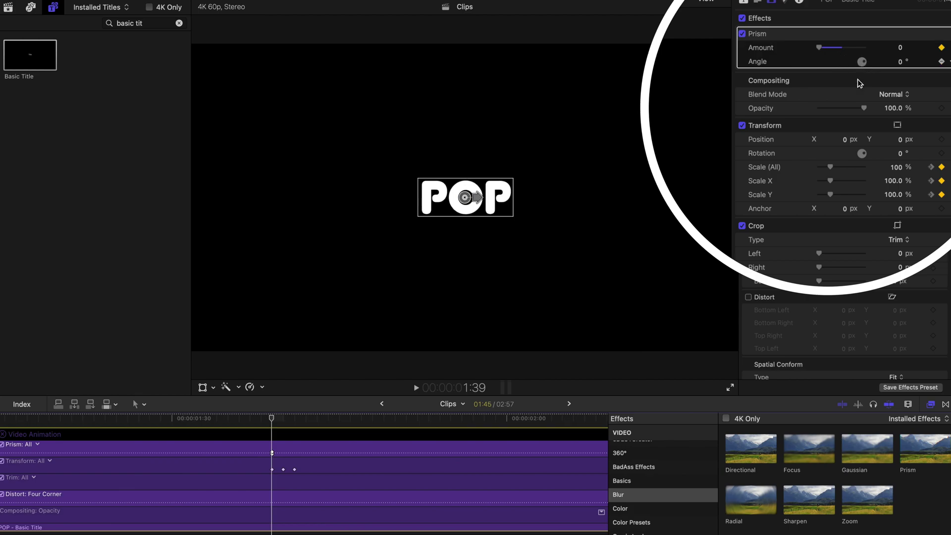
key(Right)
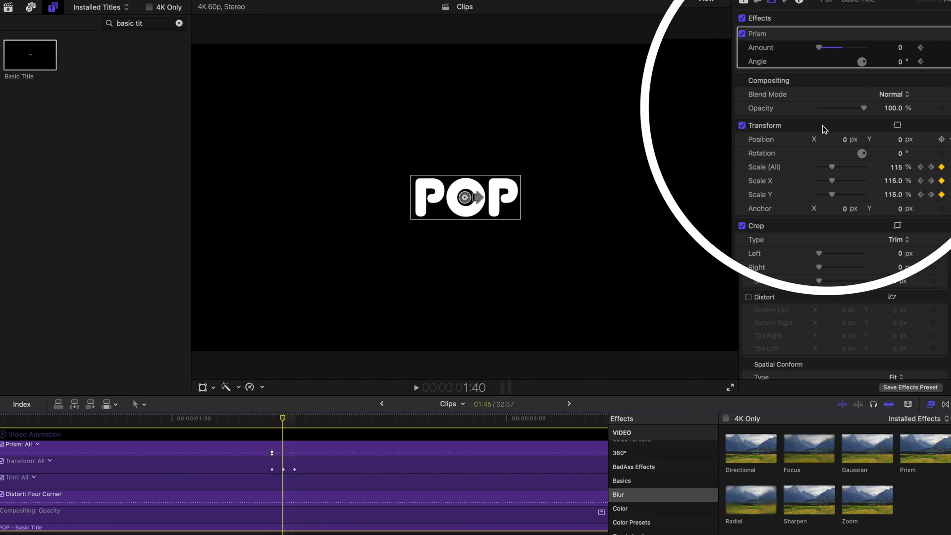
drag(857, 46, 845, 70)
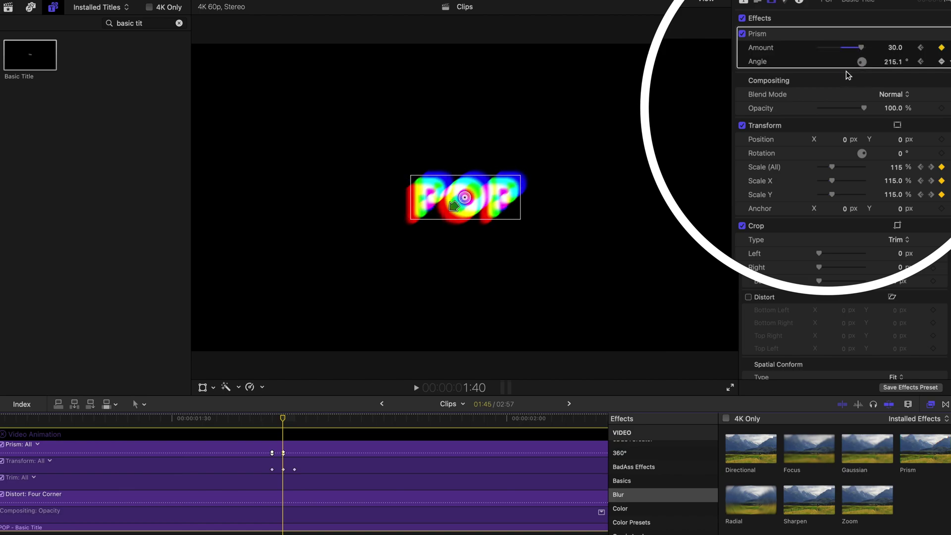
Step: Set both the Prism Amount and Angle back to 0 at 01:41
click(296, 421)
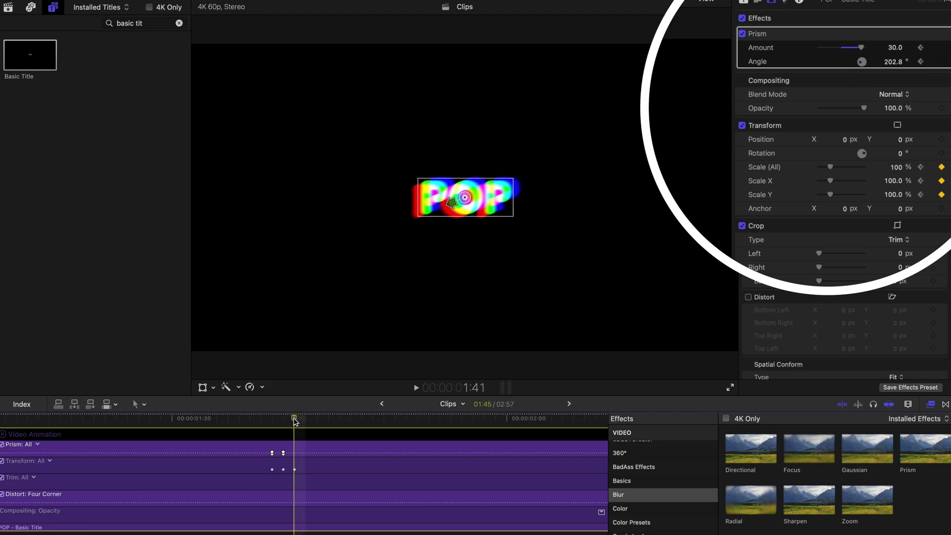
key(super+equal)
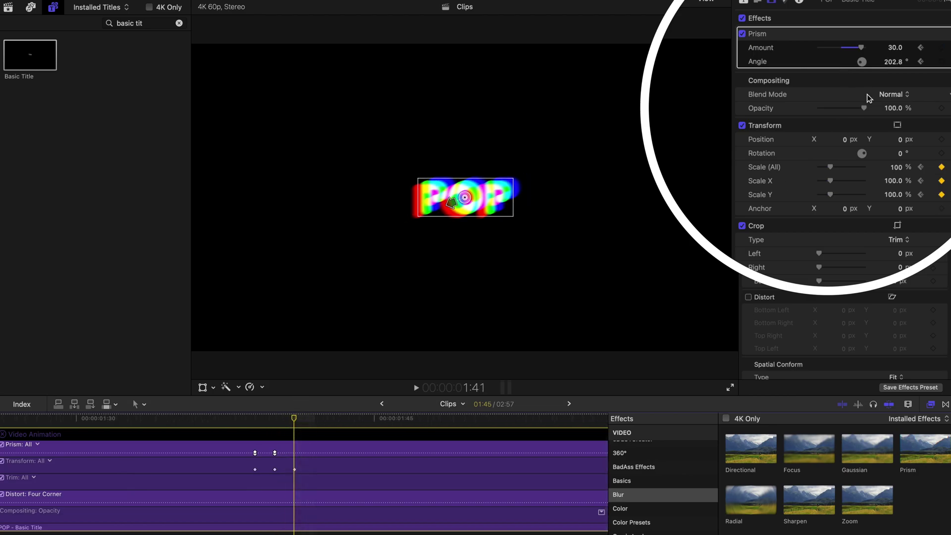
drag(859, 47, 777, 46)
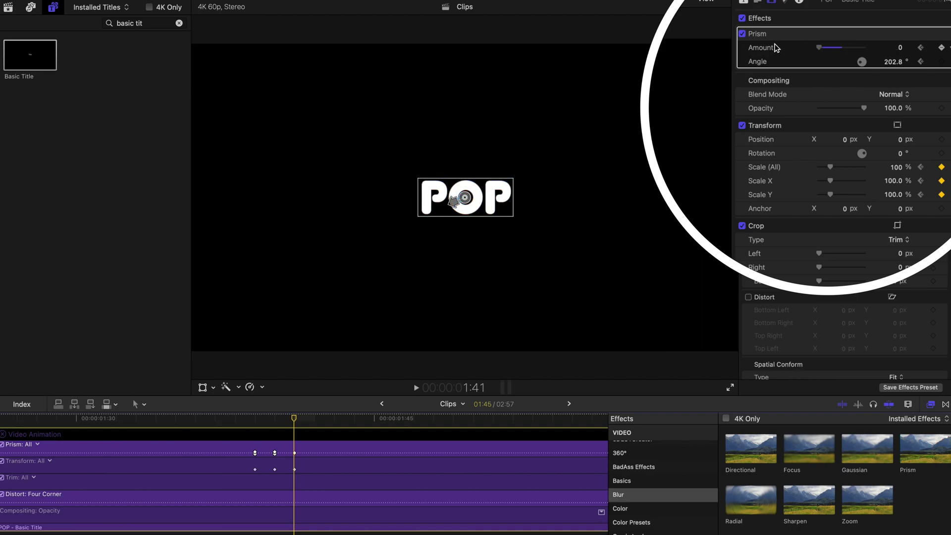
drag(860, 65, 883, 62)
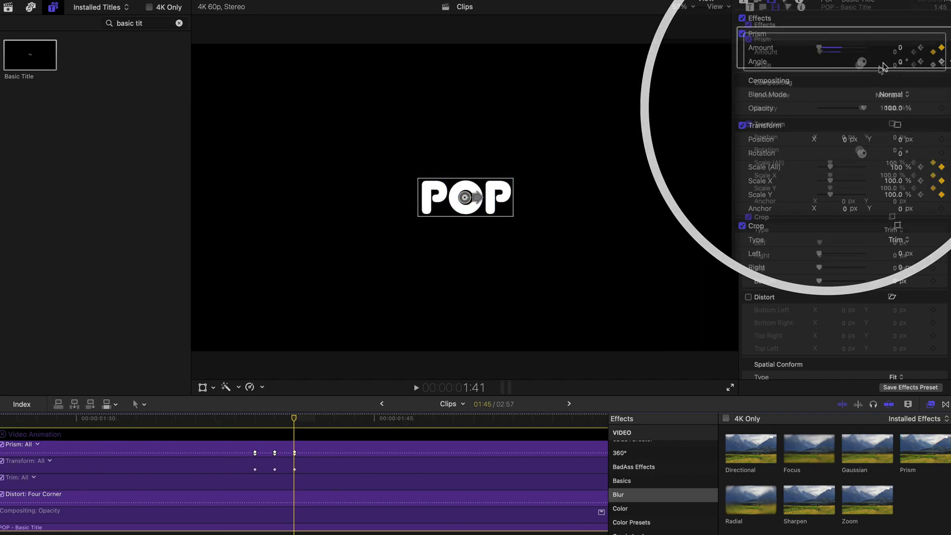
Step: Play back the POP title's animation with the keyframed Prism effect
click(242, 419)
key(super+minus)
key(super+minus)
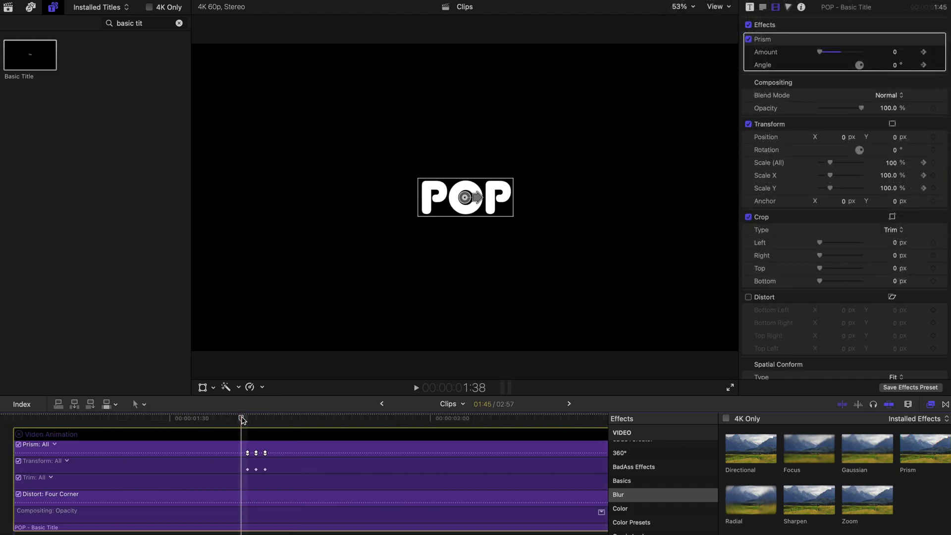
click(22, 418)
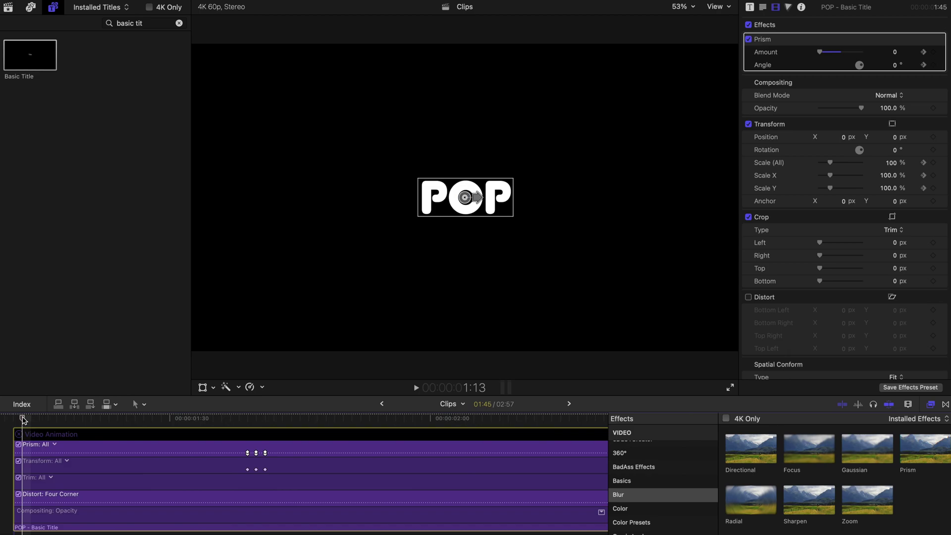
scroll(22, 420, up, 2)
key(super+minus)
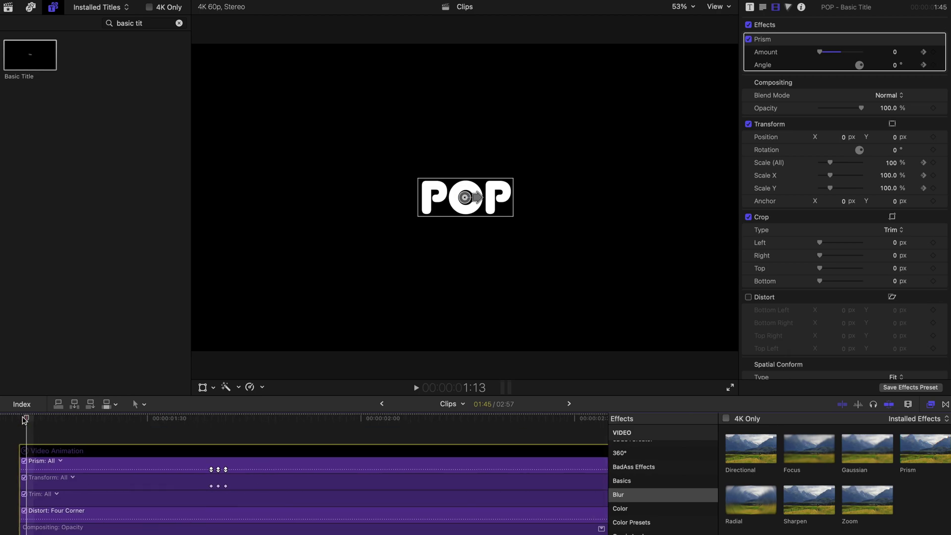
drag(24, 419, 396, 419)
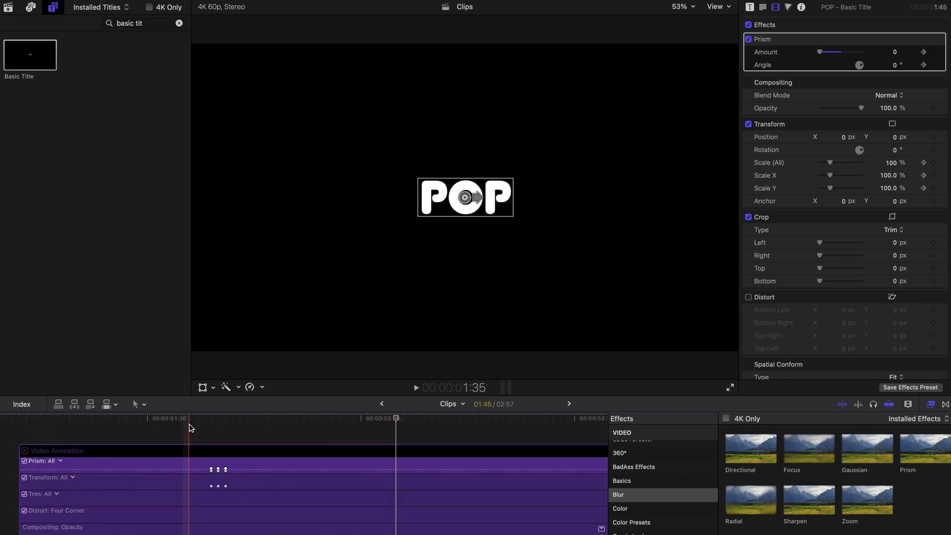
key(space)
key(space)
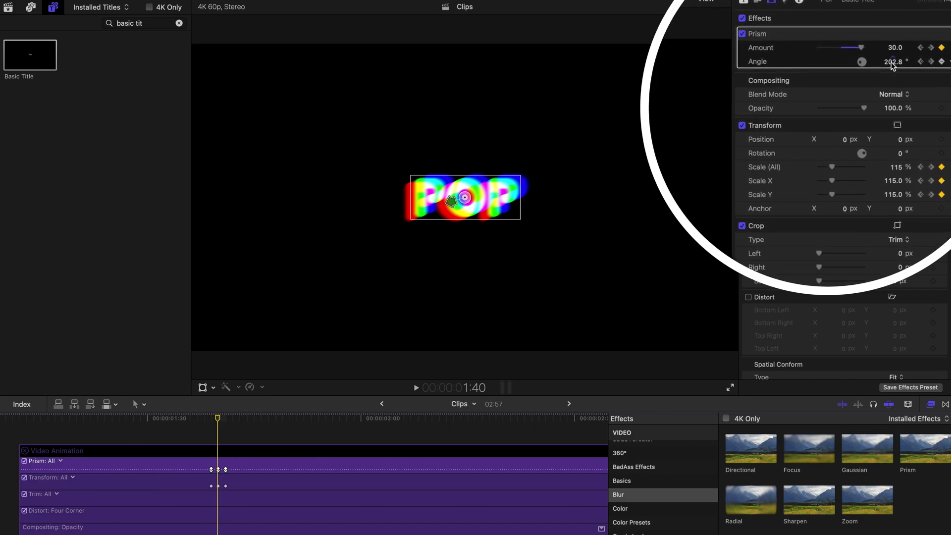
Step: Set the Prism Angle at 01:40 to about 179.8° and play back the pop
drag(891, 64, 911, 62)
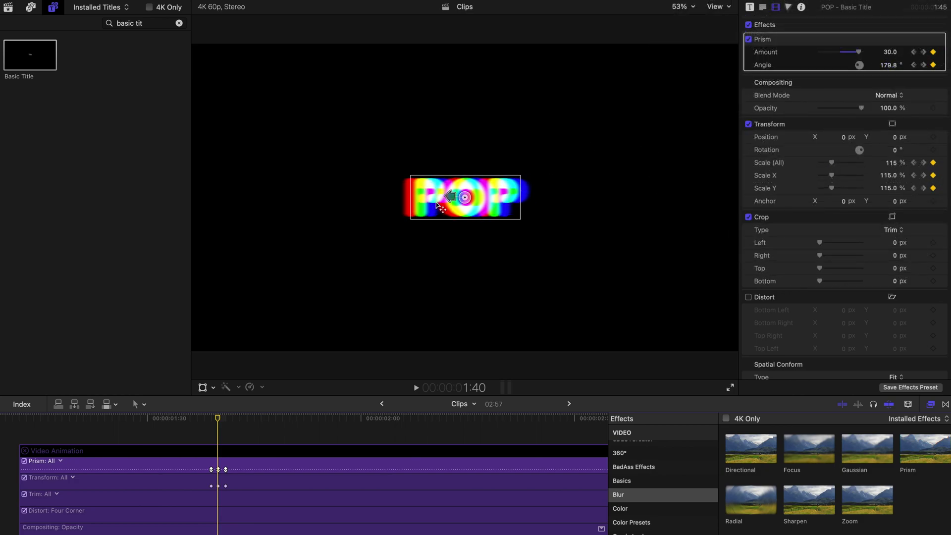
click(78, 431)
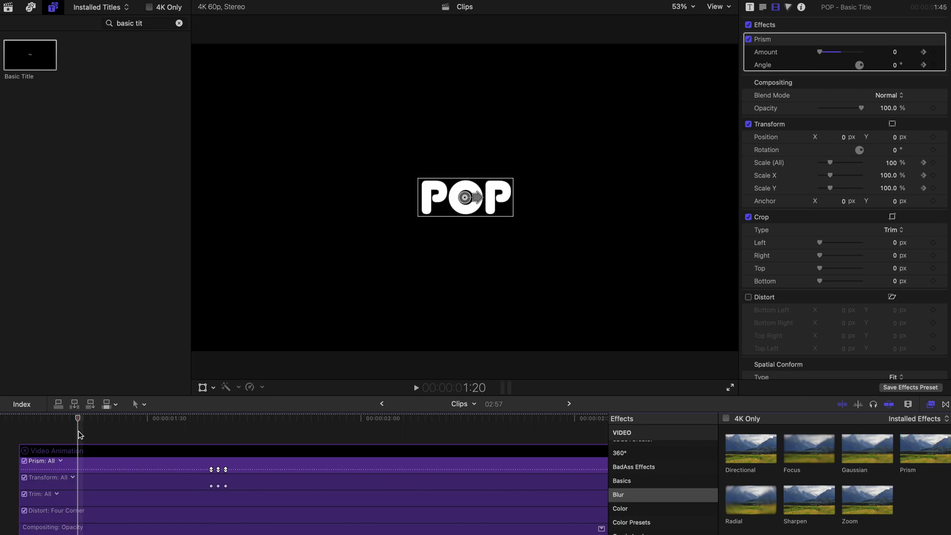
key(space)
drag(138, 421, 218, 423)
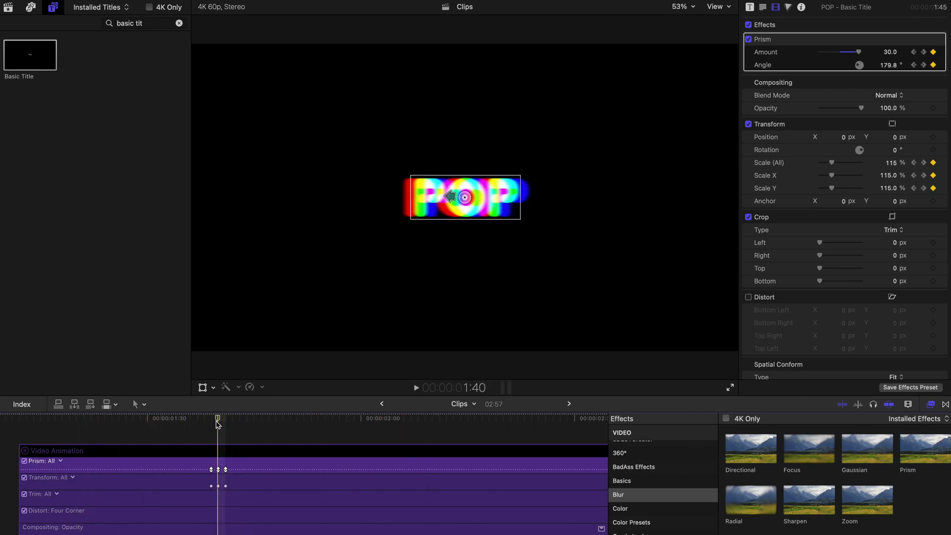
Step: Spread the outer Prism and Transform keyframes to three frames either side of 01:40, at 01:37 and 01:43, and play back the result
click(206, 470)
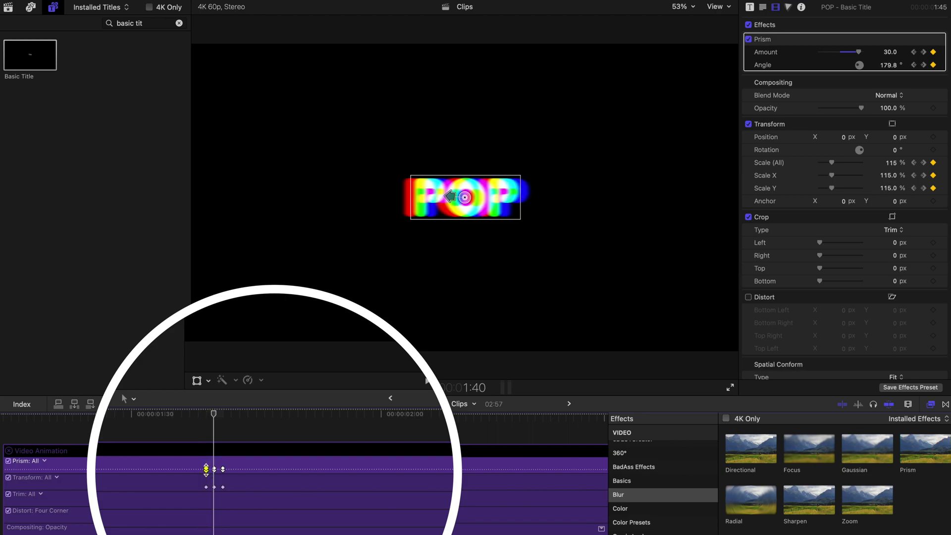
drag(206, 487, 239, 487)
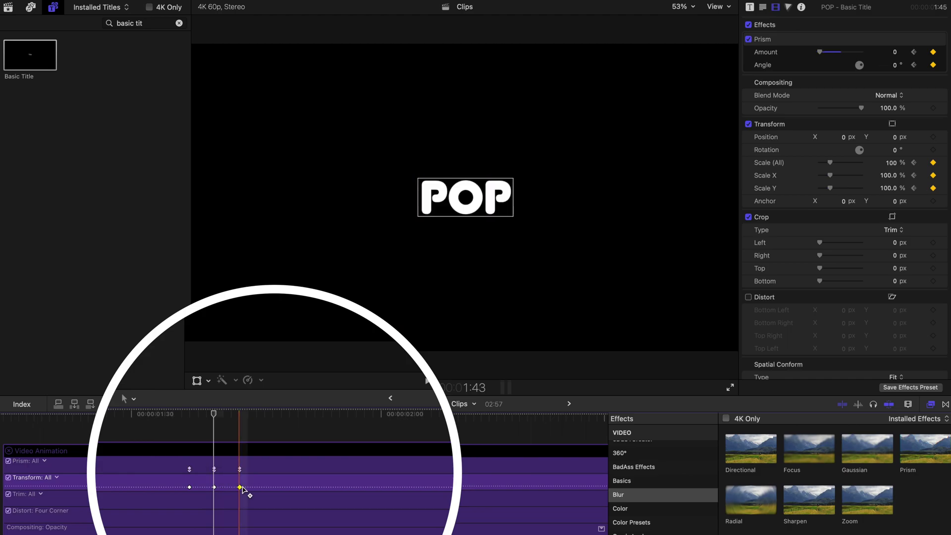
key(super+minus)
click(42, 431)
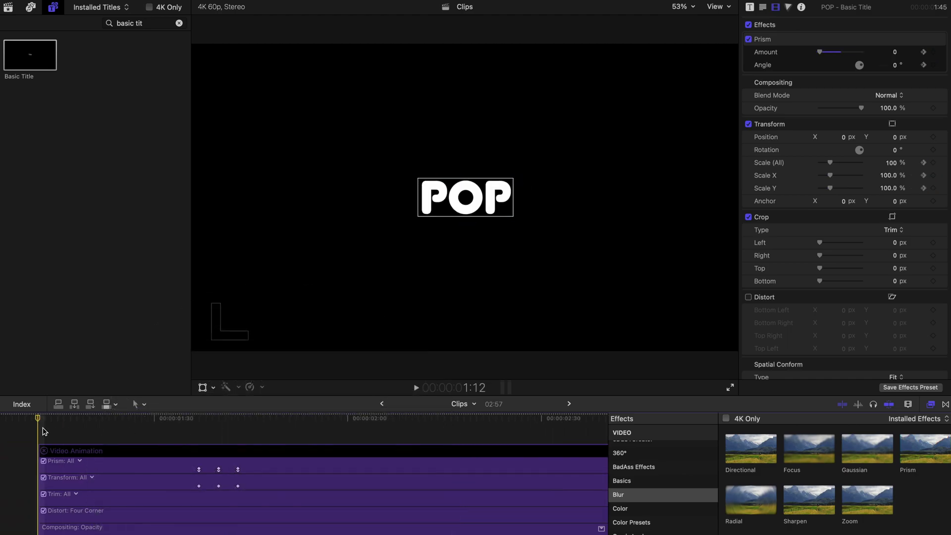
key(space)
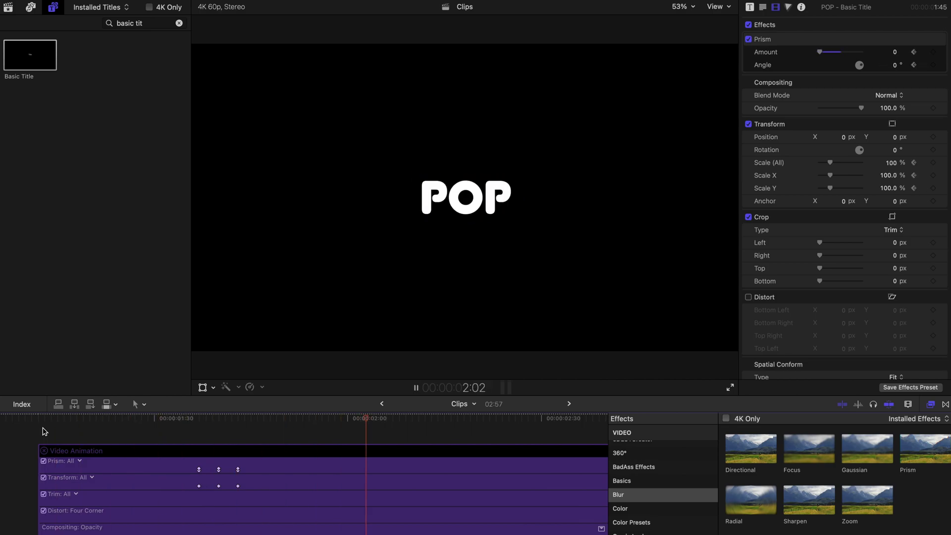
key(space)
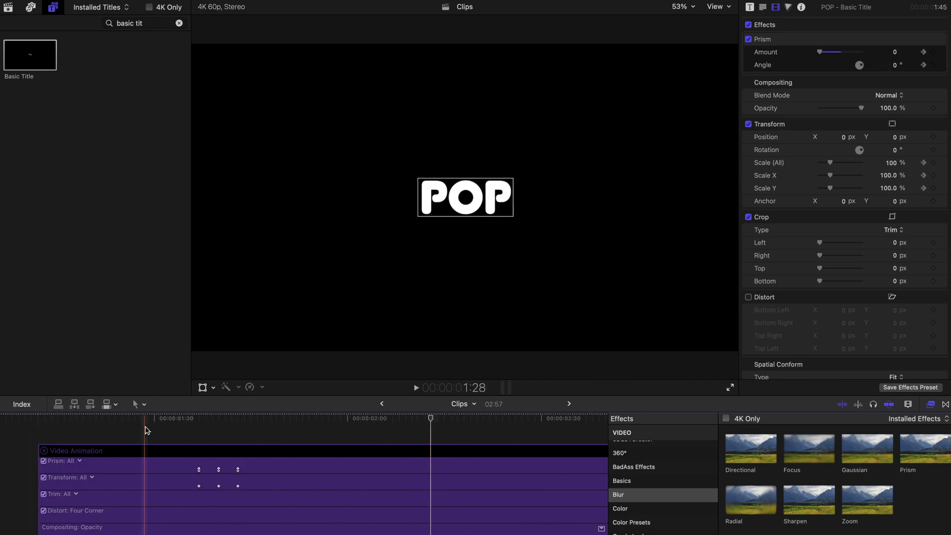
Step: Hide the POP title's video animation and duplicate the title directly above the original
key(super+minus)
click(58, 451)
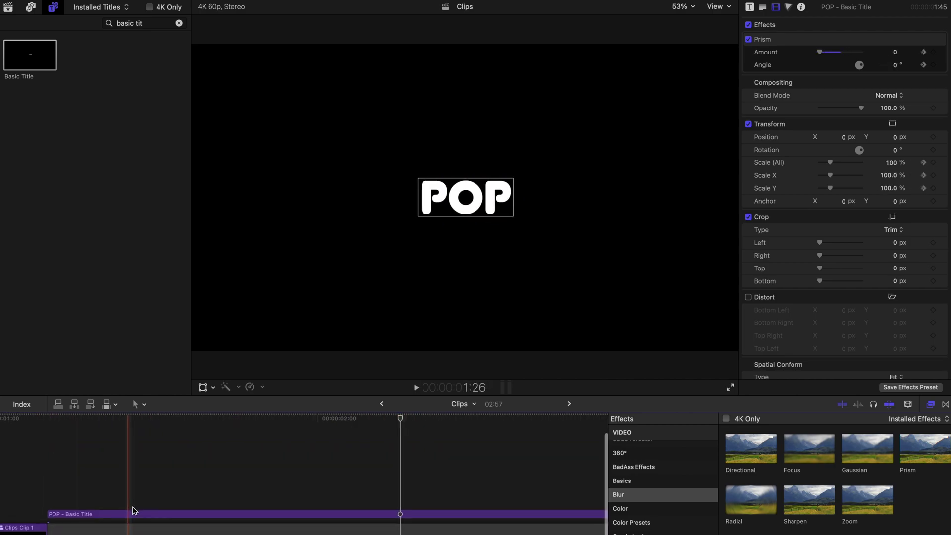
key(alt)
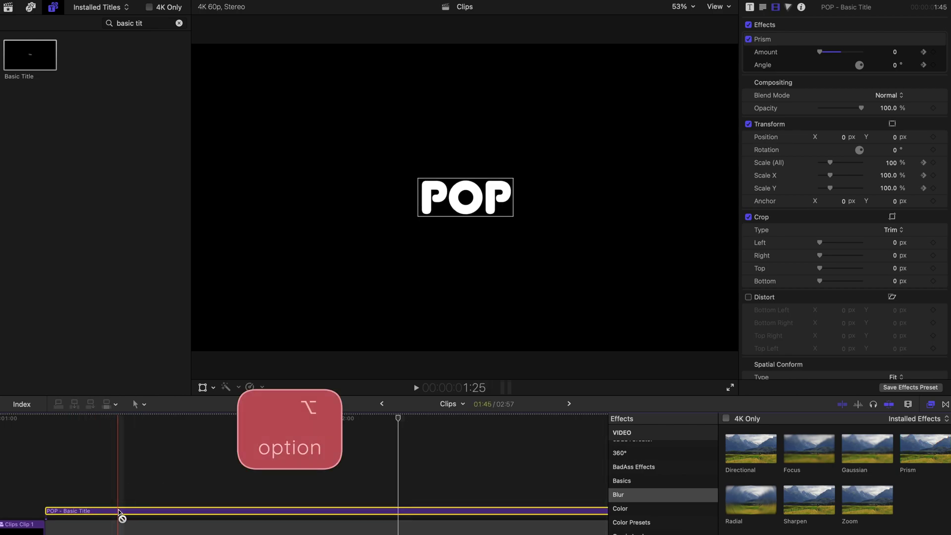
drag(119, 512, 119, 495)
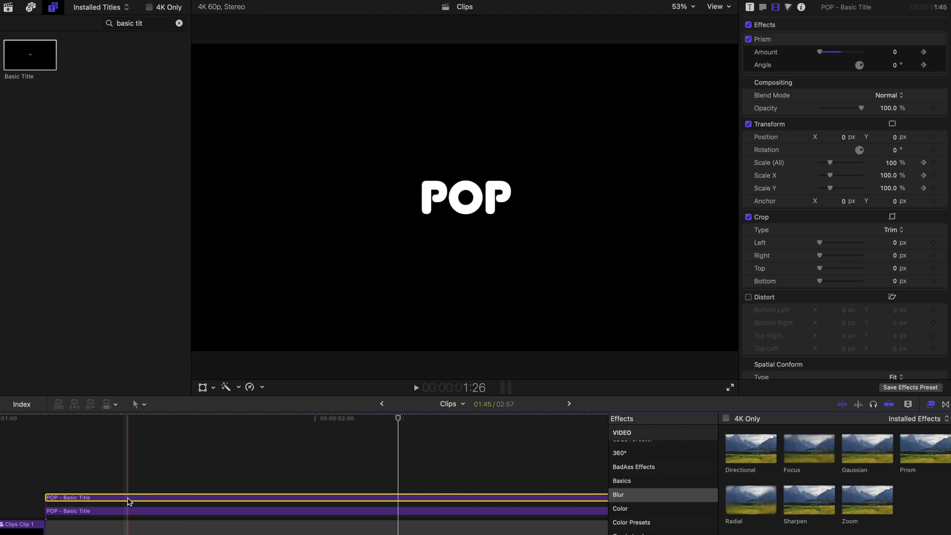
Step: Show the video animation of the upper POP title copy
right_click(127, 497)
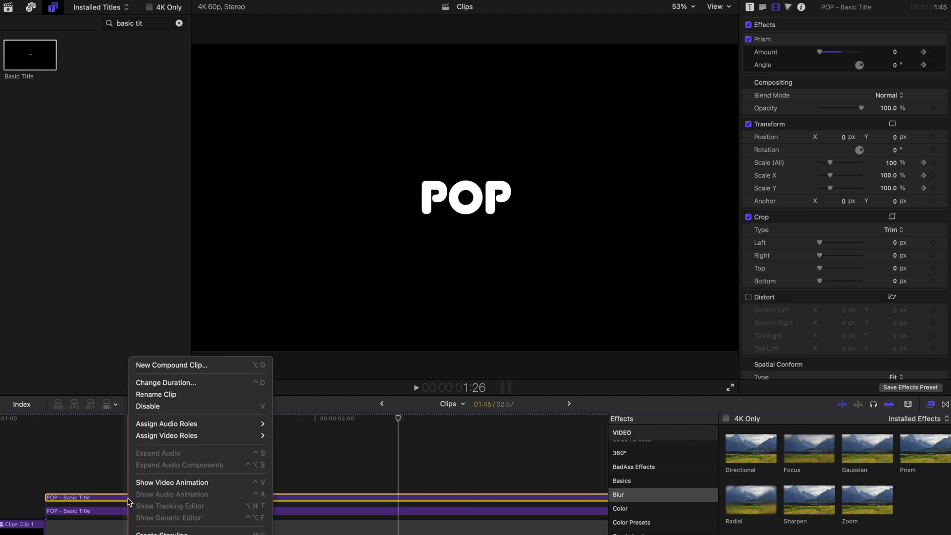
click(155, 482)
key(super+equal)
scroll(209, 479, left, 4)
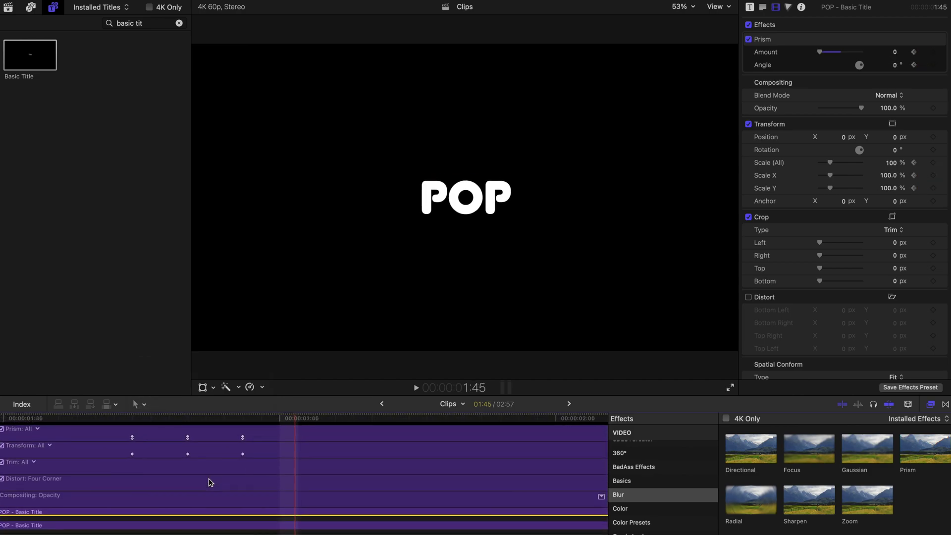
Step: Shift all Prism and Transform keyframes of the upper title copy two frames later, with the middle ones at 01:42, and play back
scroll(251, 487, left, 3)
scroll(250, 486, up, 1)
click(235, 450)
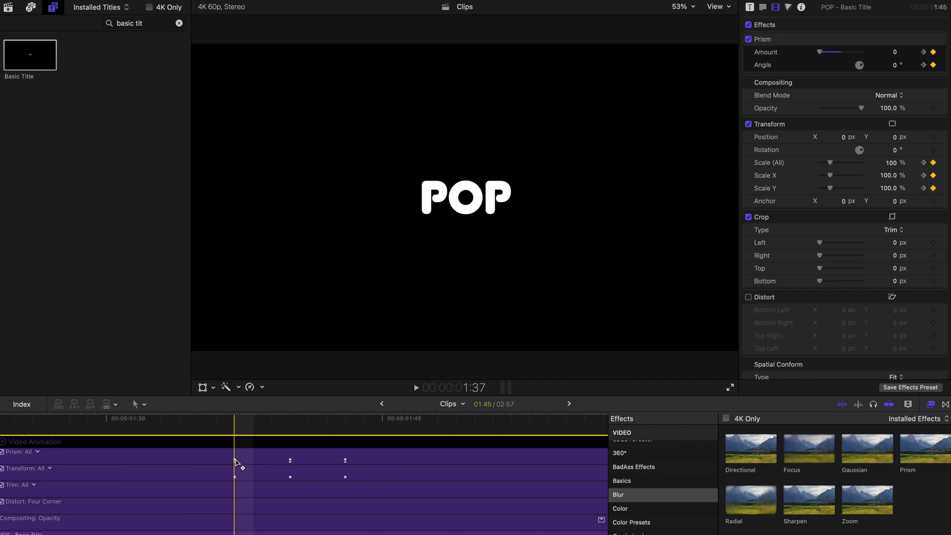
drag(235, 462, 309, 476)
click(292, 460)
drag(345, 460, 363, 477)
drag(308, 460, 327, 460)
drag(308, 476, 381, 460)
drag(363, 476, 383, 477)
key(super+minus)
click(254, 425)
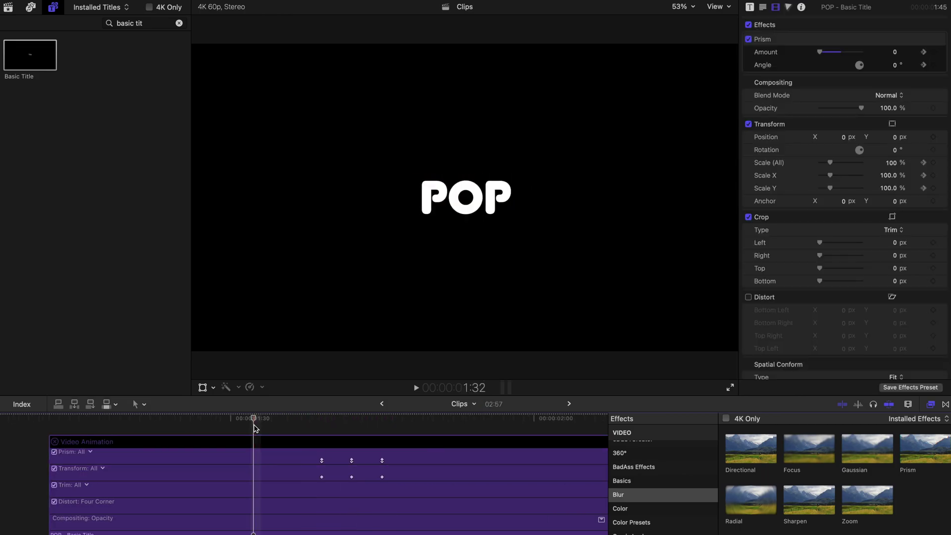
key(space)
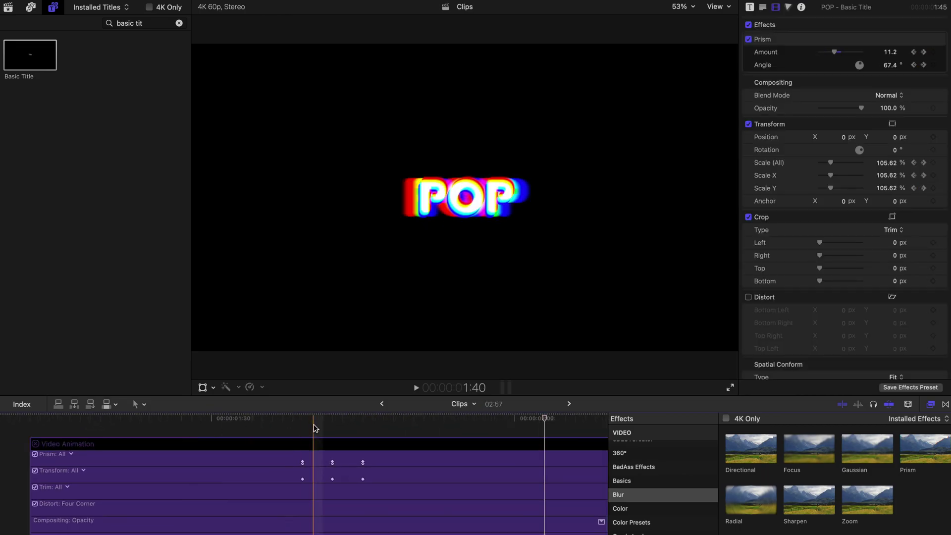
Step: Set the upper title copy's Scale (All) to 300% at its middle keyframe at 01:42
click(332, 479)
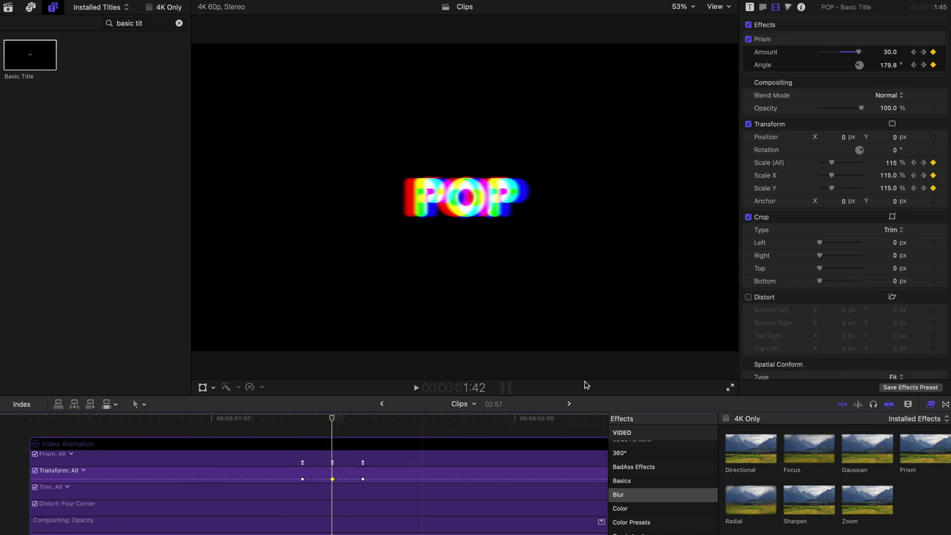
click(890, 162)
text(300)
key(Return)
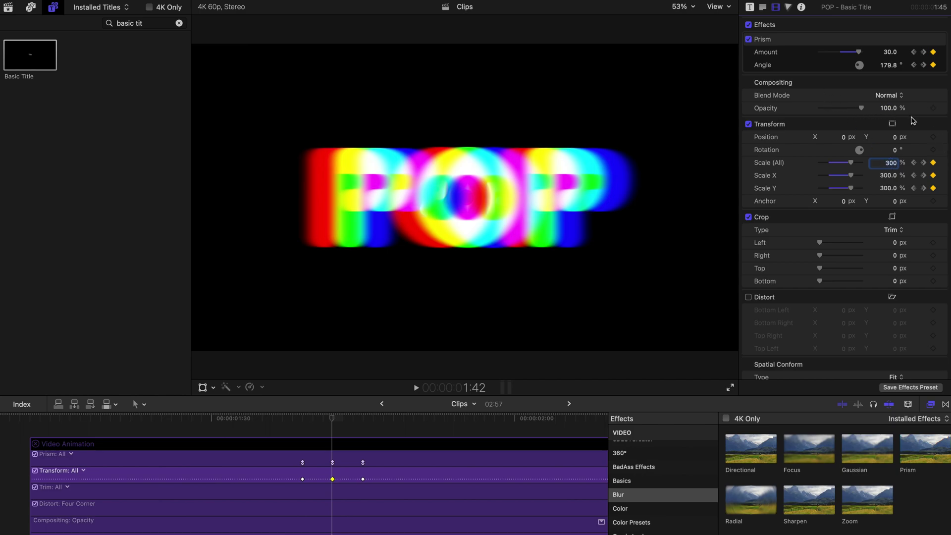
Step: Lower the upper title copy's Opacity to about 23.17% and play back the echo effect
click(827, 108)
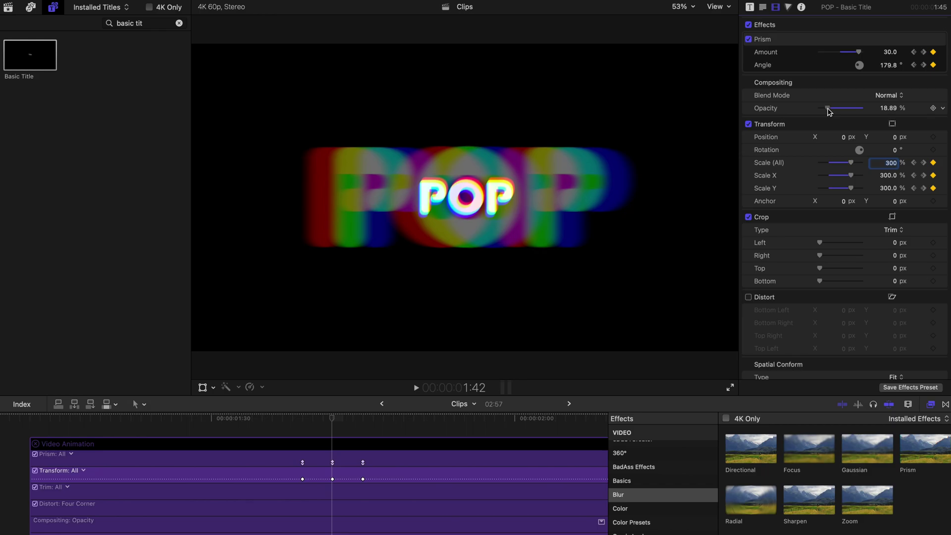
drag(827, 108, 829, 108)
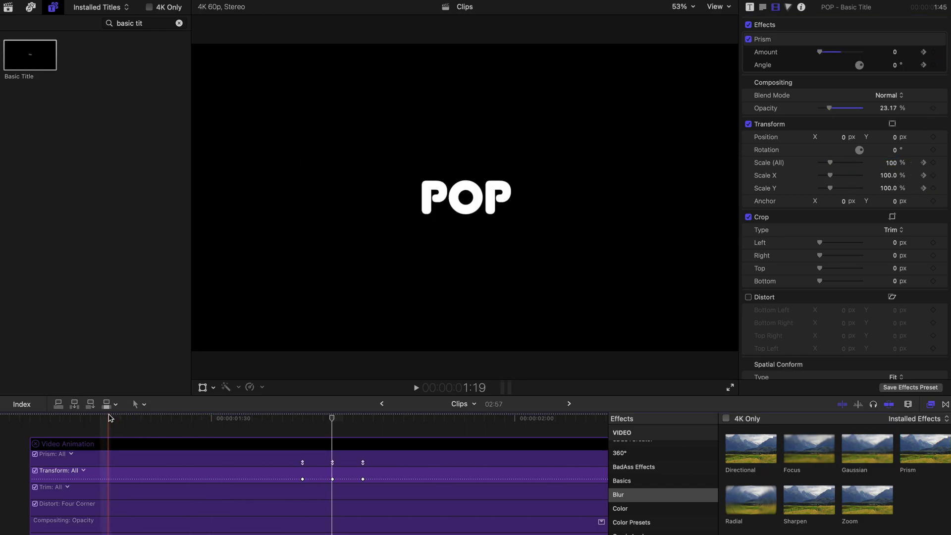
key(space)
key(space)
scroll(28, 425, right, 4)
scroll(27, 424, left, 6)
scroll(406, 437, down, 2)
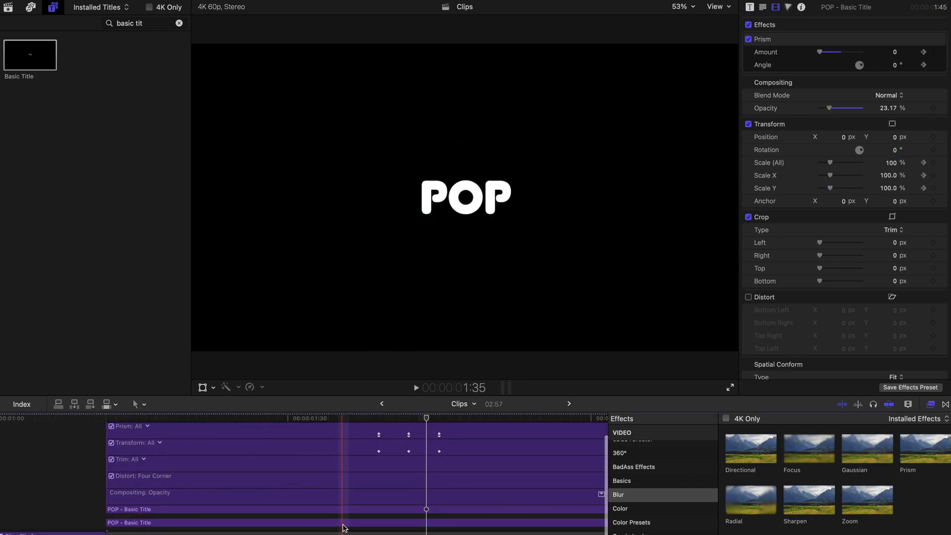
Step: Show the lower title's video animation and move the upper copy's Prism and Transform keyframes later and wider apart, with the middle ones at 01:48
right_click(343, 524)
click(378, 483)
scroll(399, 468, up, 3)
scroll(434, 449, right, 2)
drag(395, 438, 477, 438)
drag(395, 455, 476, 454)
drag(365, 437, 416, 438)
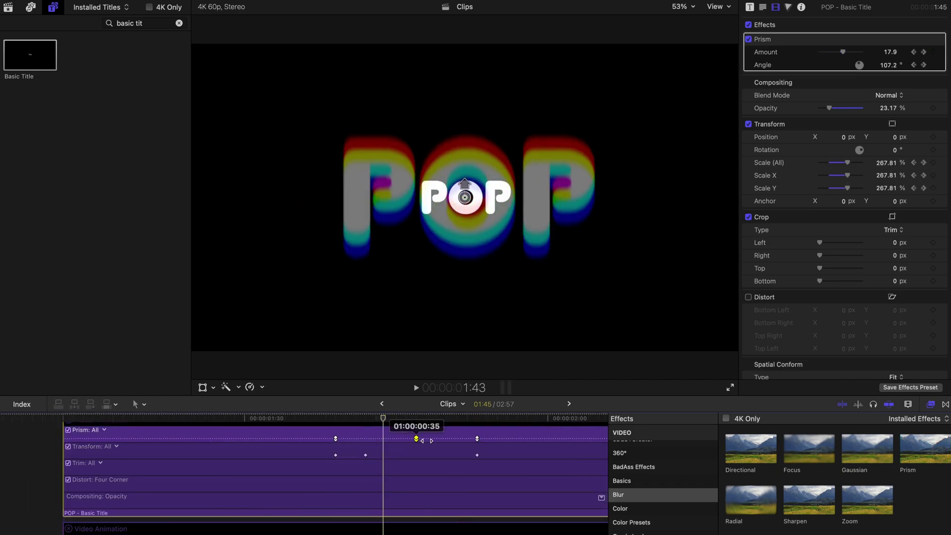
drag(365, 455, 416, 455)
drag(335, 437, 375, 438)
drag(336, 454, 375, 455)
scroll(411, 443, down, 1)
drag(411, 429, 421, 429)
key(super+minus)
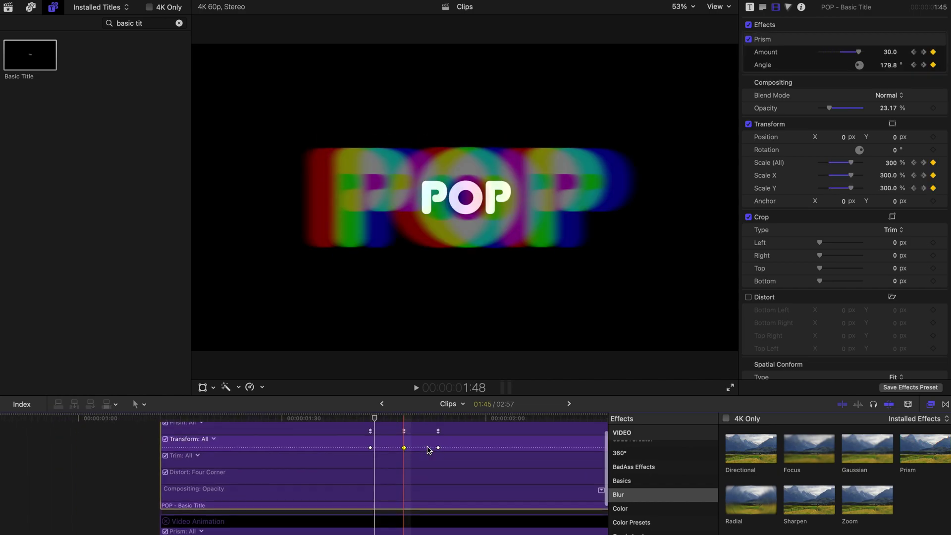
Step: Play back the effect and move the lower title's Prism and Transform keyframes earlier and wider apart, to 01:33, 01:37 and 01:41
key(space)
key(space)
scroll(329, 495, down, 1)
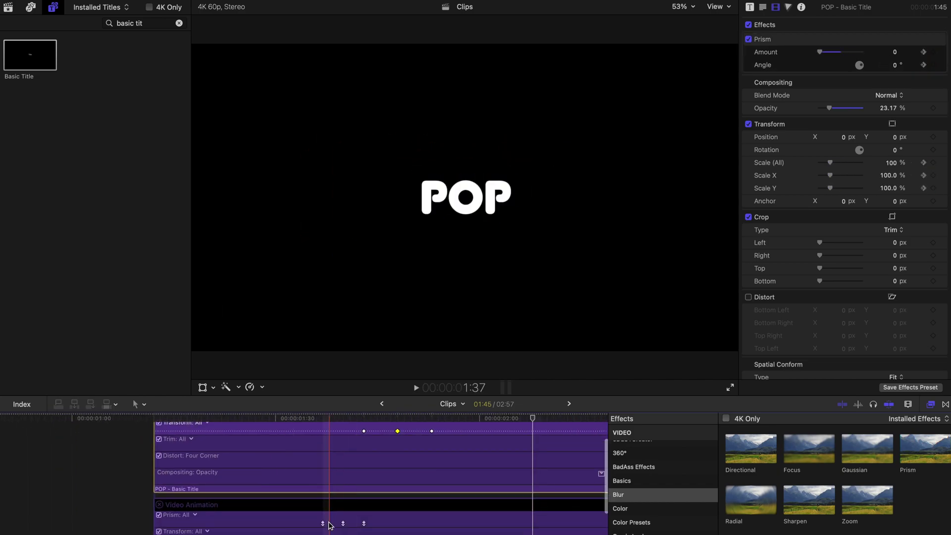
drag(322, 523, 296, 523)
mouse_move(322, 534)
mouse_down()
mouse_move(295, 534)
mouse_move(316, 523)
mouse_up()
drag(343, 534, 323, 522)
drag(363, 523, 350, 523)
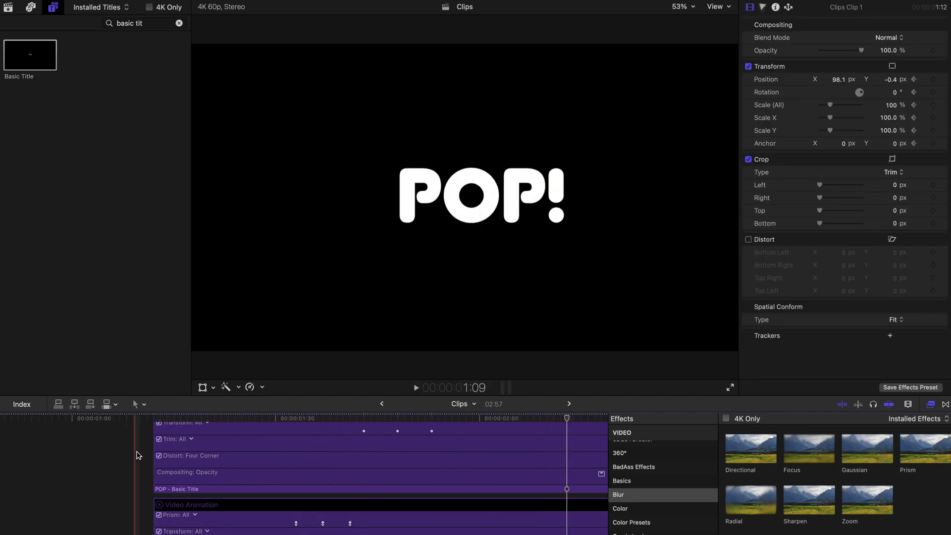
scroll(177, 455, down, 3)
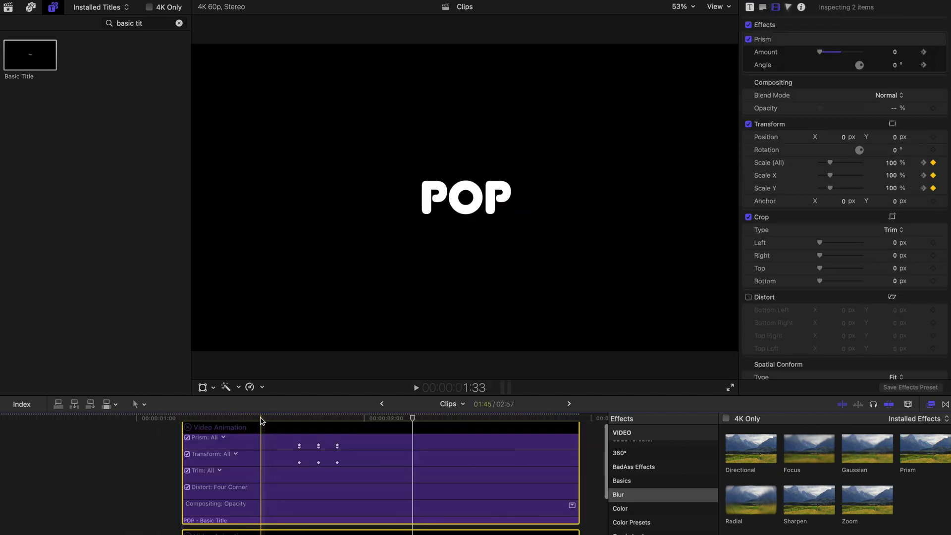
Step: Connect a Basic Title above the two POP titles, starting at 01:33, where the lower title's first keyframes sit
click(261, 419)
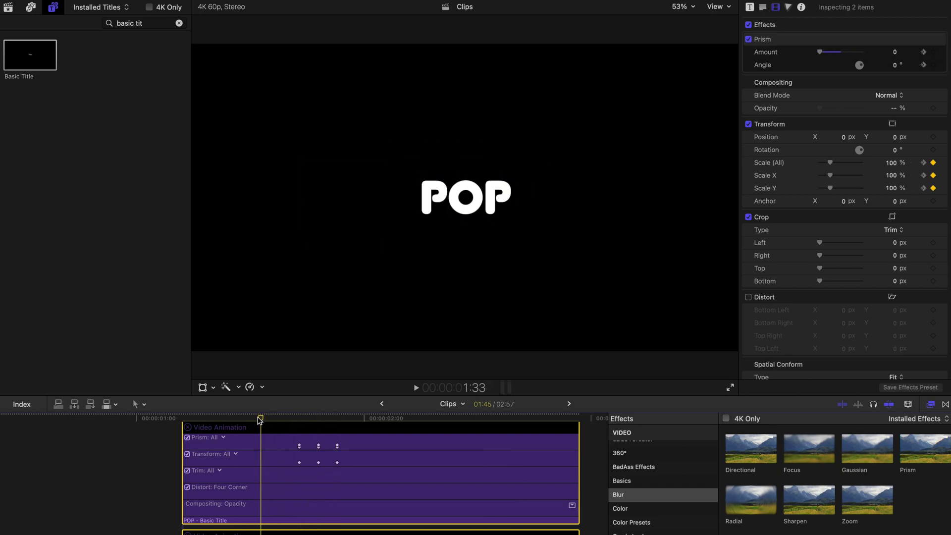
mouse_move(262, 419)
mouse_down()
mouse_move(336, 416)
mouse_move(250, 418)
mouse_move(273, 419)
mouse_move(262, 420)
mouse_up()
scroll(261, 420, up, 2)
click(260, 433)
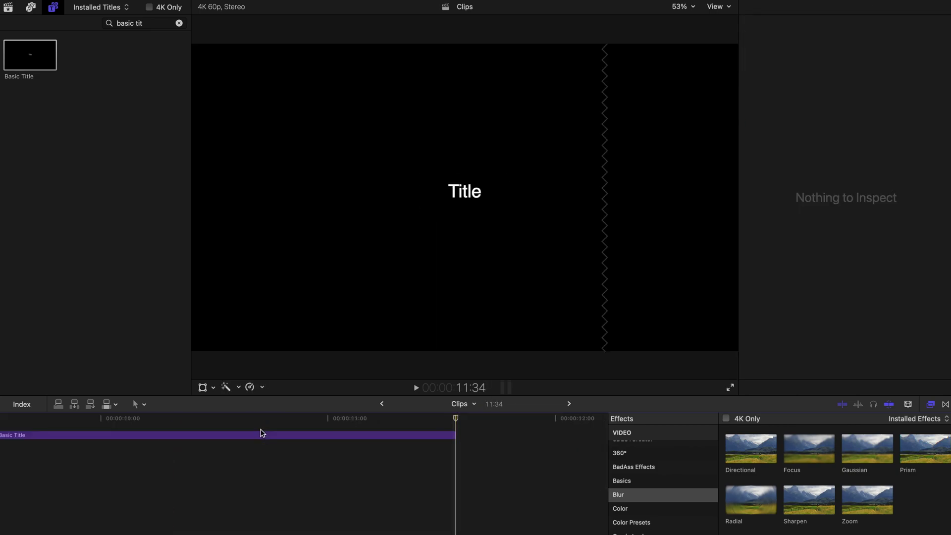
scroll(246, 438, left, 10)
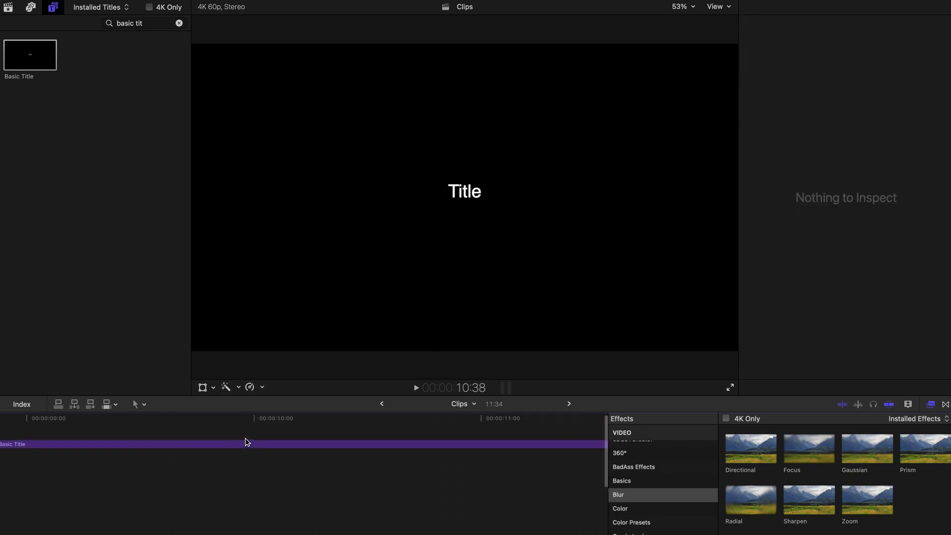
scroll(245, 438, left, 10)
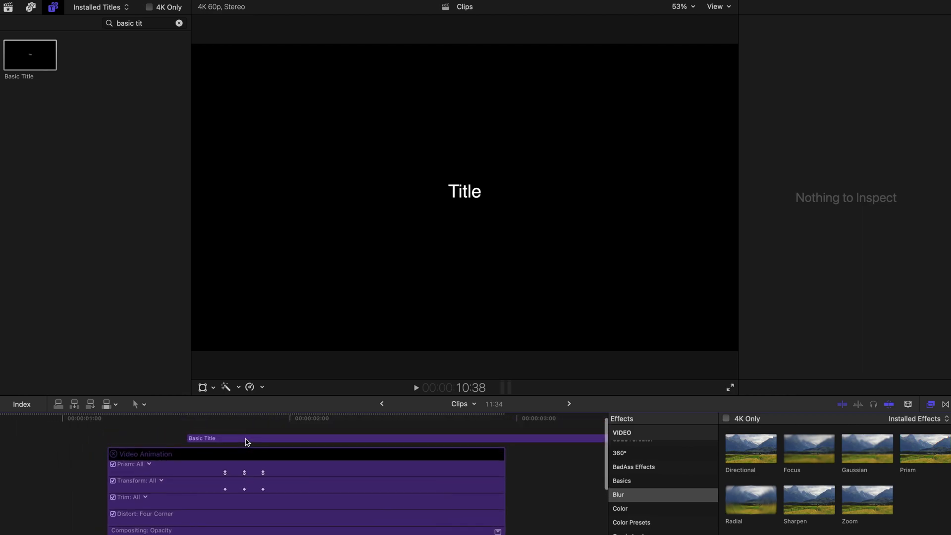
Step: Cut the connected Basic Title at 01:53, in line with the upper copy's last keyframes, and delete the remainder
key(super+b)
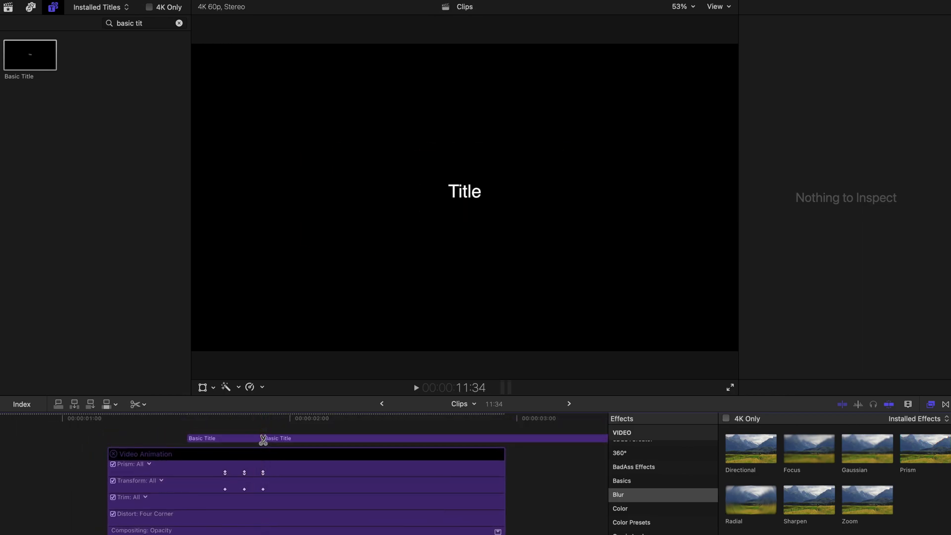
click(279, 440)
key(Delete)
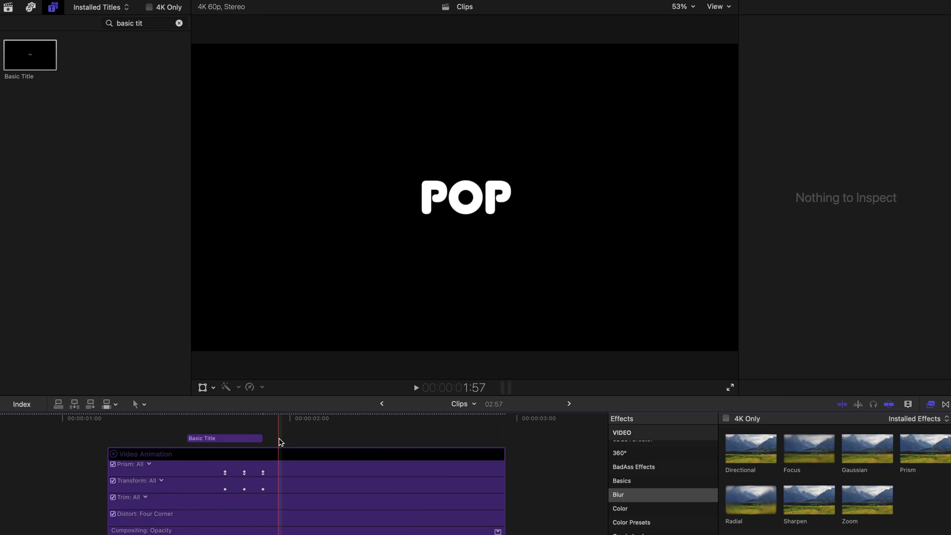
scroll(280, 440, up, 5)
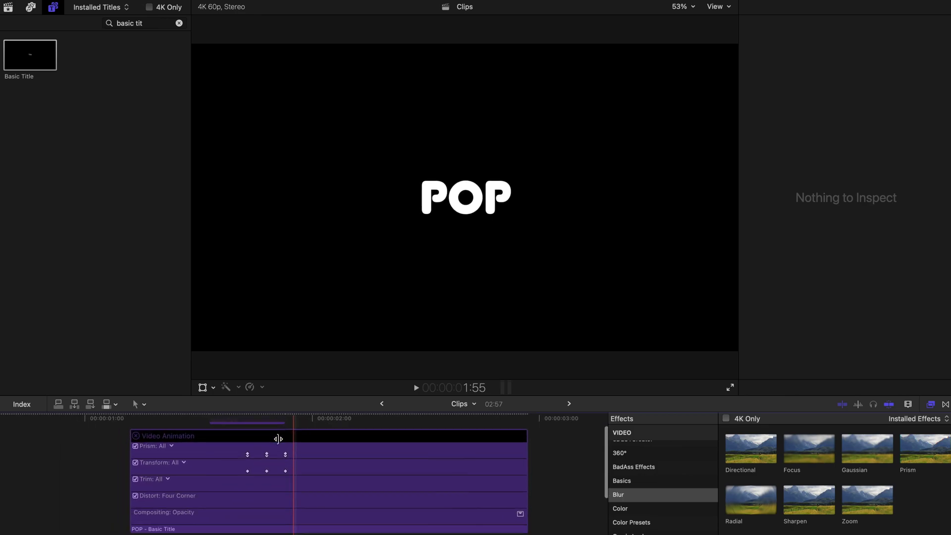
scroll(288, 426, down, 3)
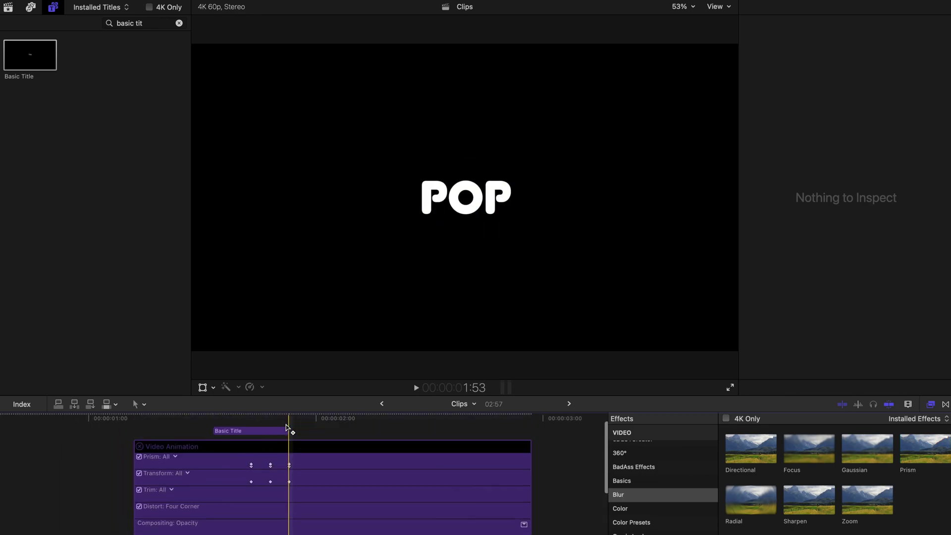
Step: Add markers to the gap clip at 01:33 and 01:53, where the animation starts and ends
scroll(286, 427, down, 3)
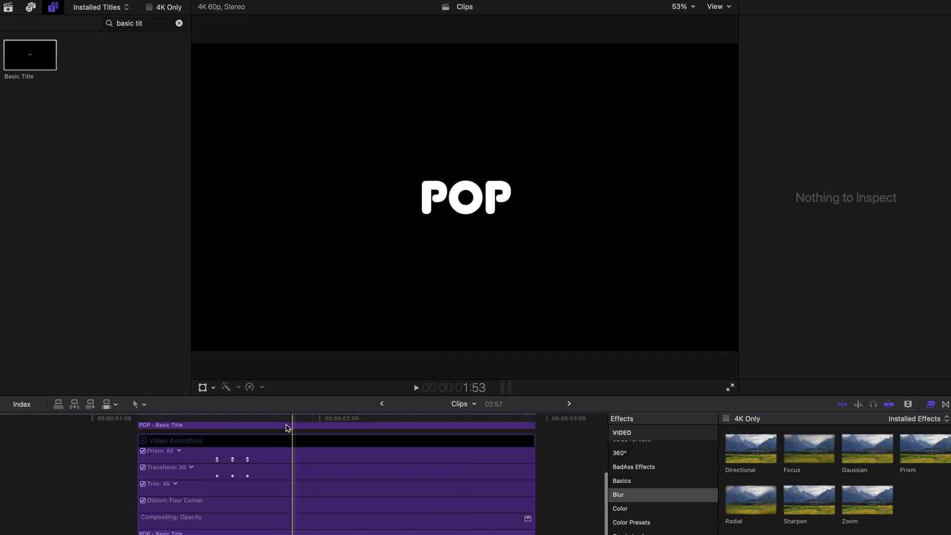
click(226, 526)
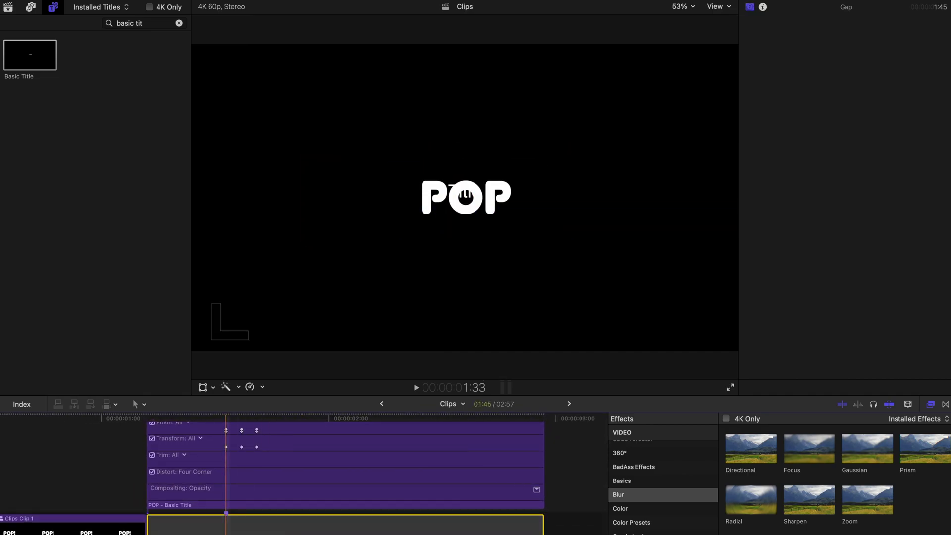
scroll(284, 425, up, 2)
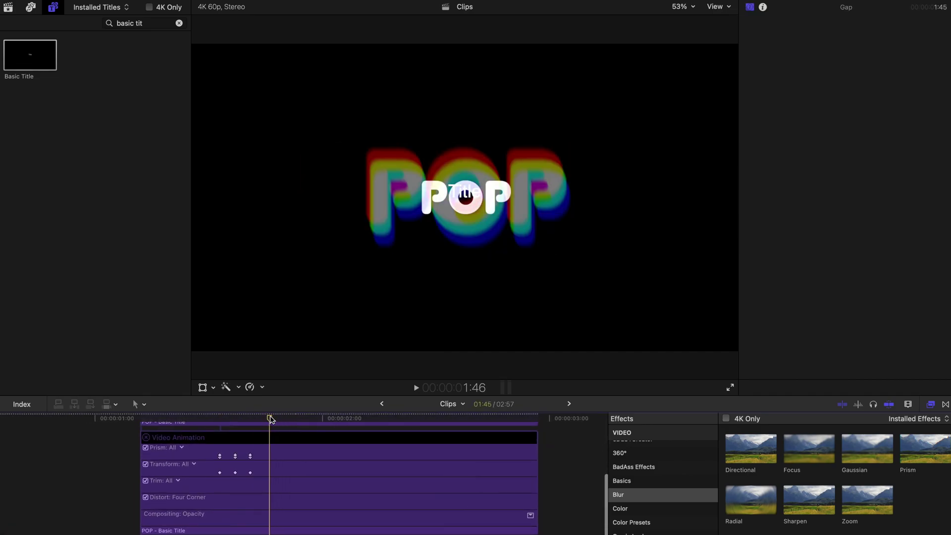
scroll(295, 479, up, 3)
scroll(294, 480, down, 5)
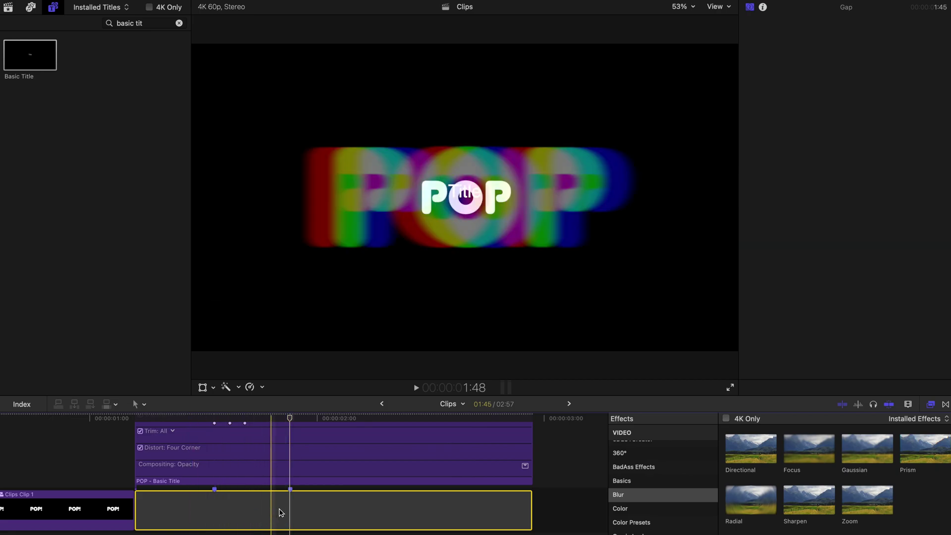
Step: Delete the short Basic Title that served as a timing guide above the POP titles
scroll(278, 509, up, 5)
click(243, 449)
key(Delete)
scroll(244, 450, down, 4)
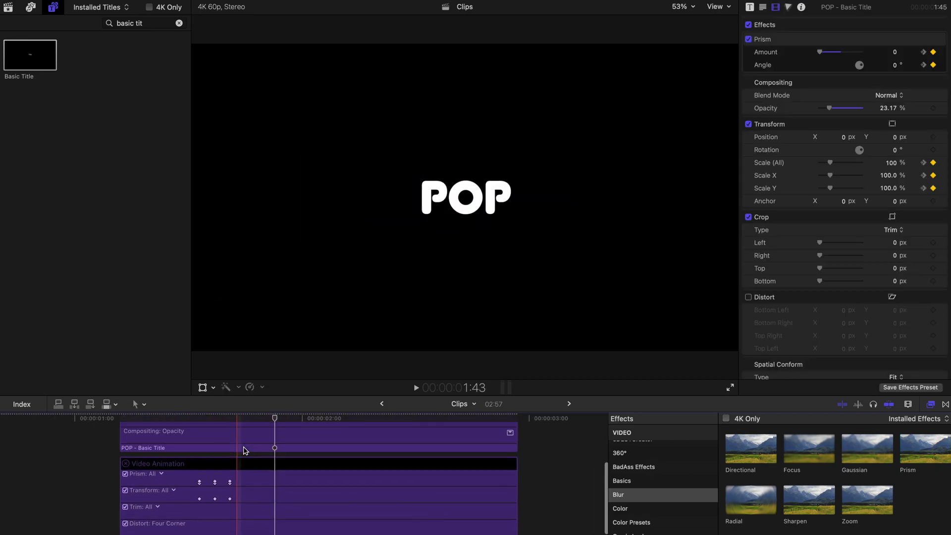
Step: Combine the two POP titles into a compound clip with the default name Clips Clip in the Animate letters event
scroll(249, 468, down, 3)
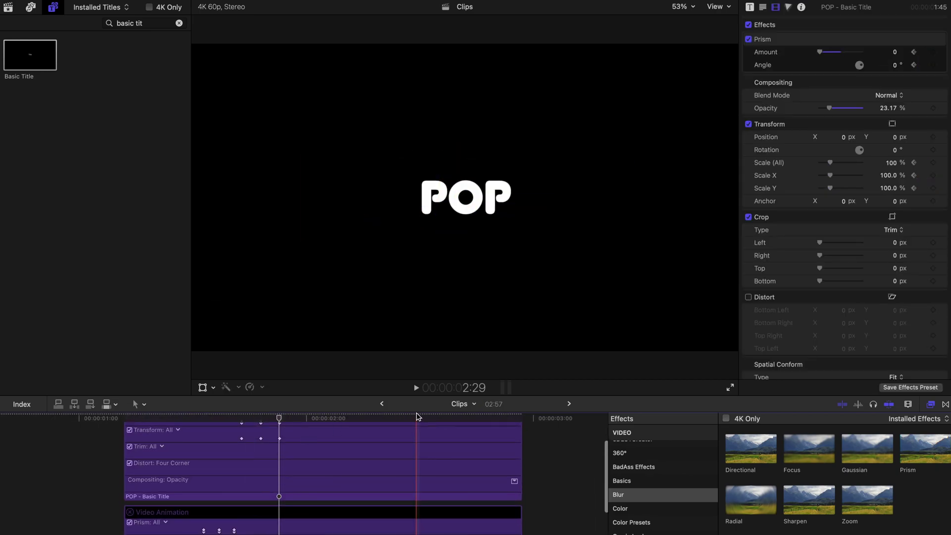
scroll(505, 512, down, 3)
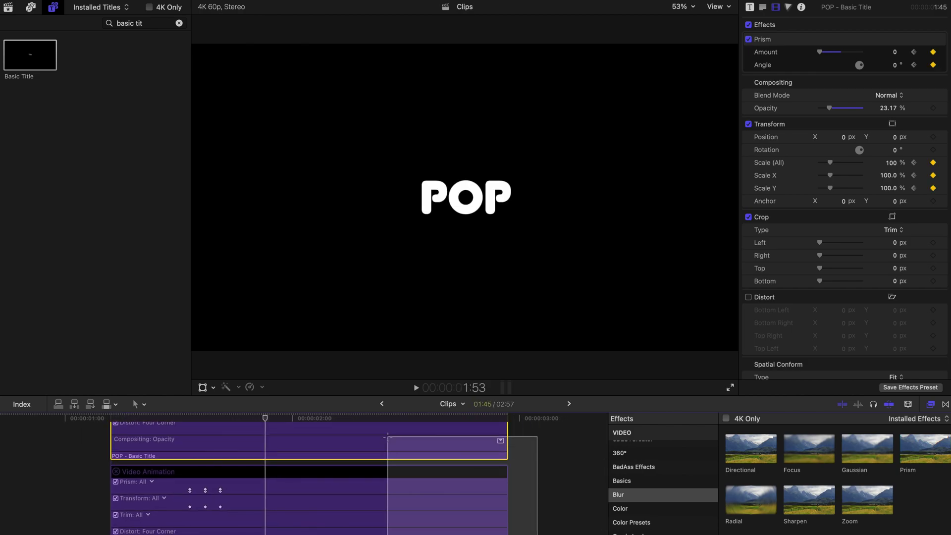
click(386, 452)
click(377, 499)
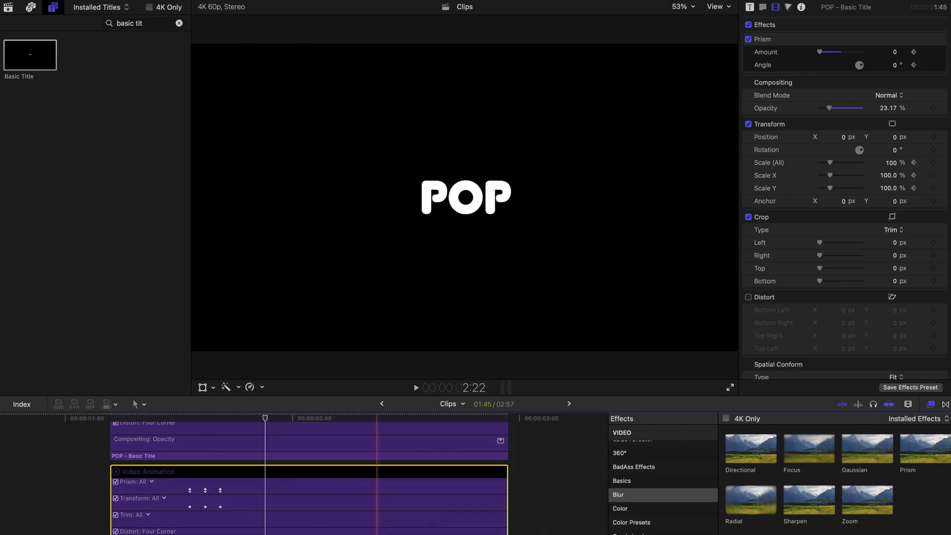
key(alt+g)
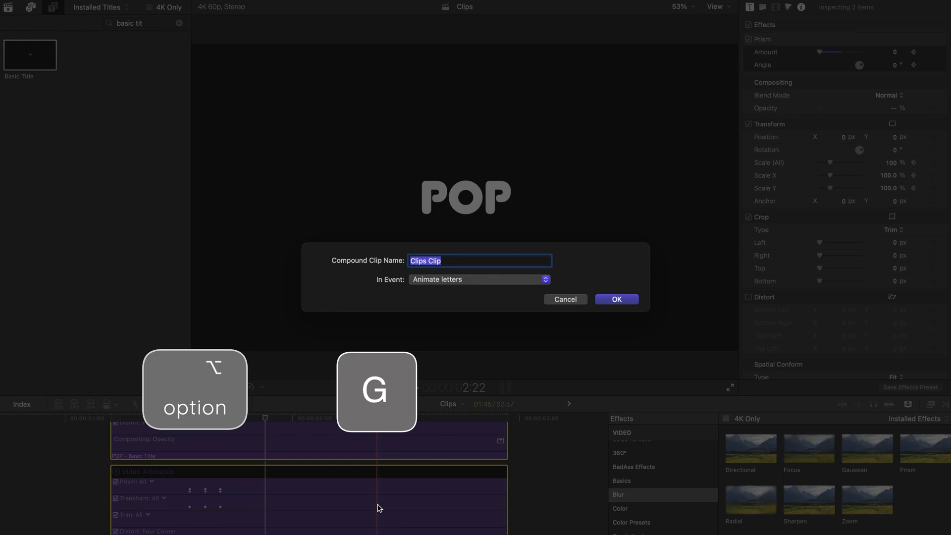
key(Return)
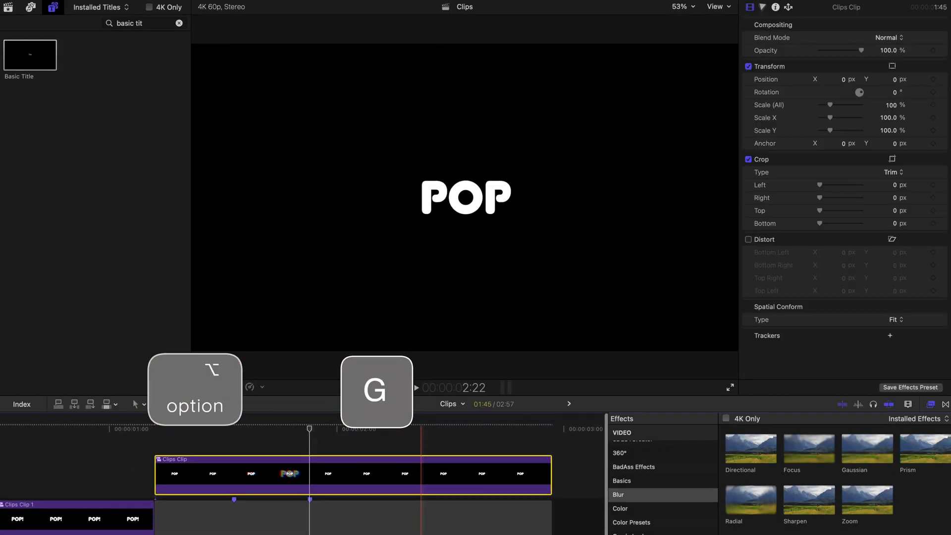
Step: Show the compound clip's on-screen Transform controls and add a Position keyframe at 01:33
scroll(338, 506, left, 2)
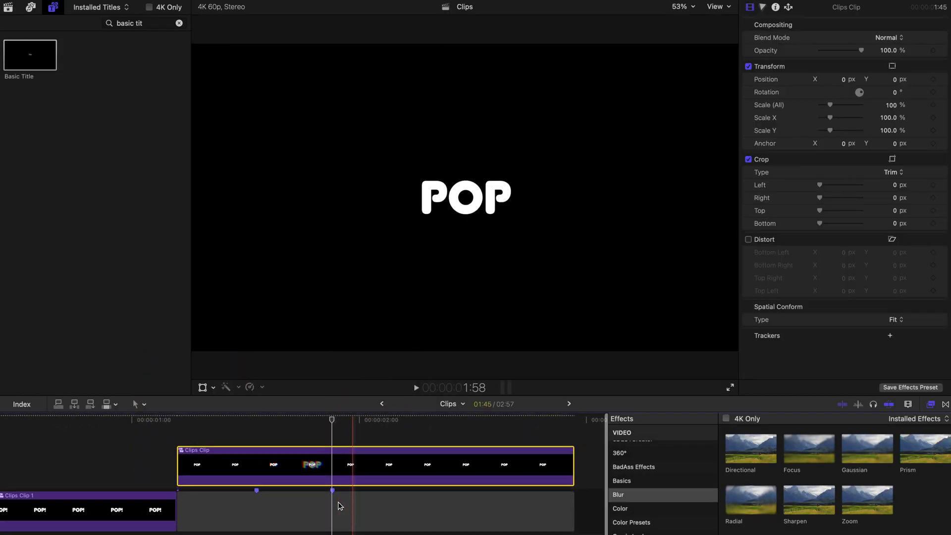
scroll(340, 505, down, 1)
scroll(339, 505, up, 3)
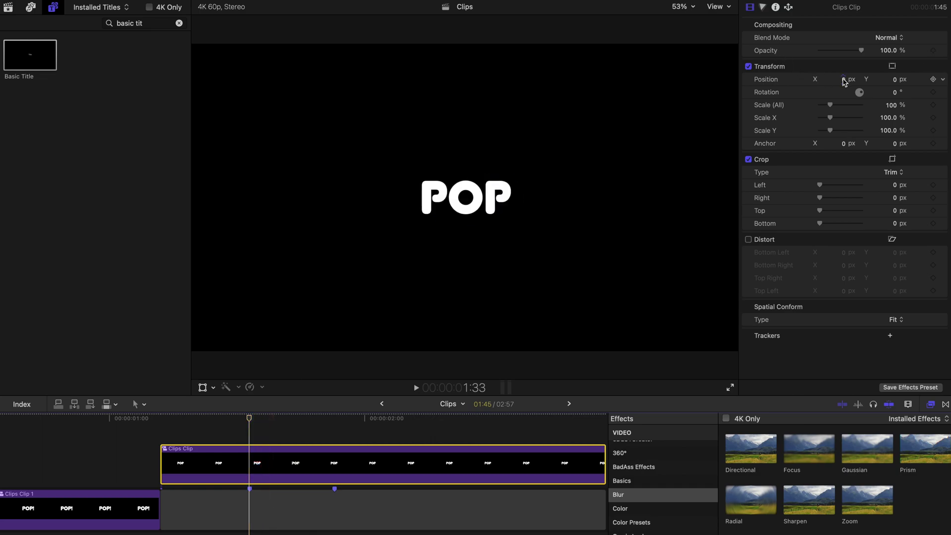
click(203, 387)
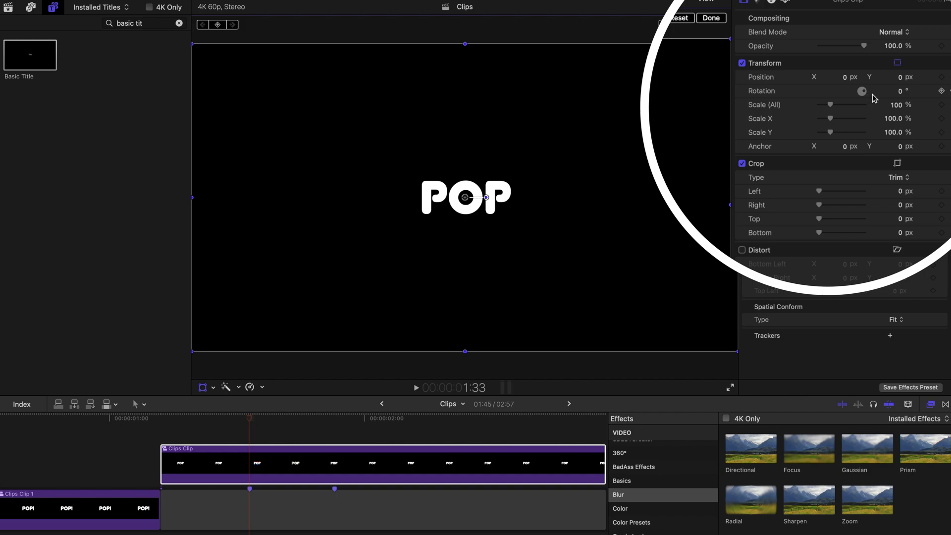
click(942, 78)
Step: At 01:41, move the compound clip up and slightly right in the frame to add a second position keyframe
key(Right)
key(Right)
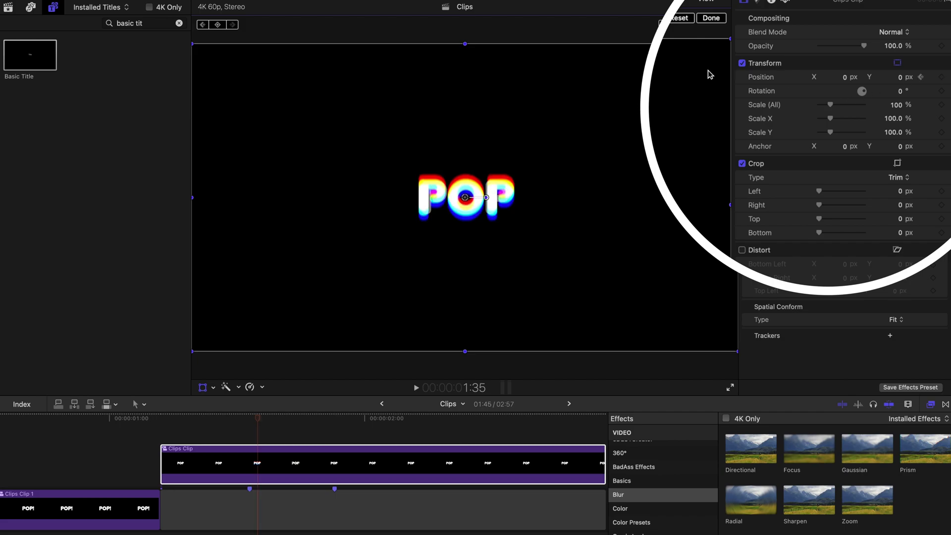
key(Right)
key(Right)
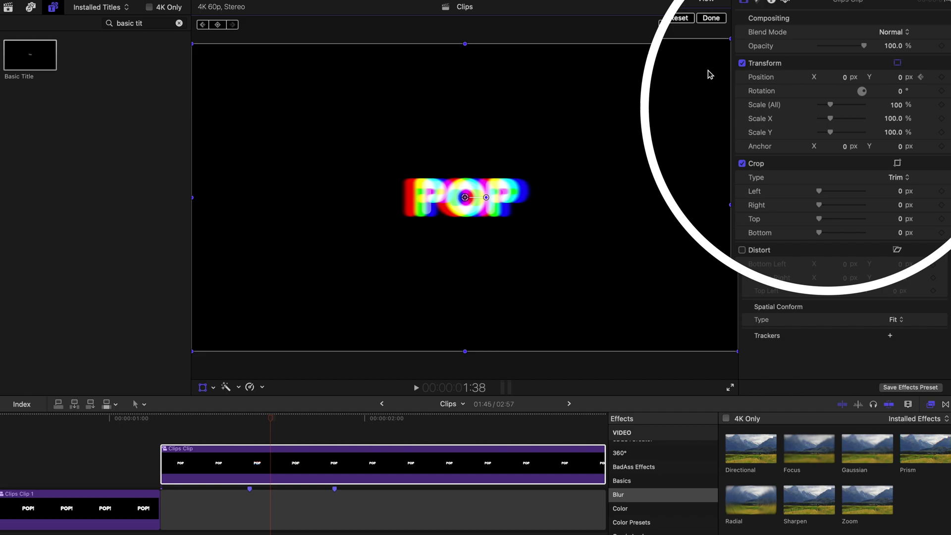
key(Right)
key(Right)
key(Right)
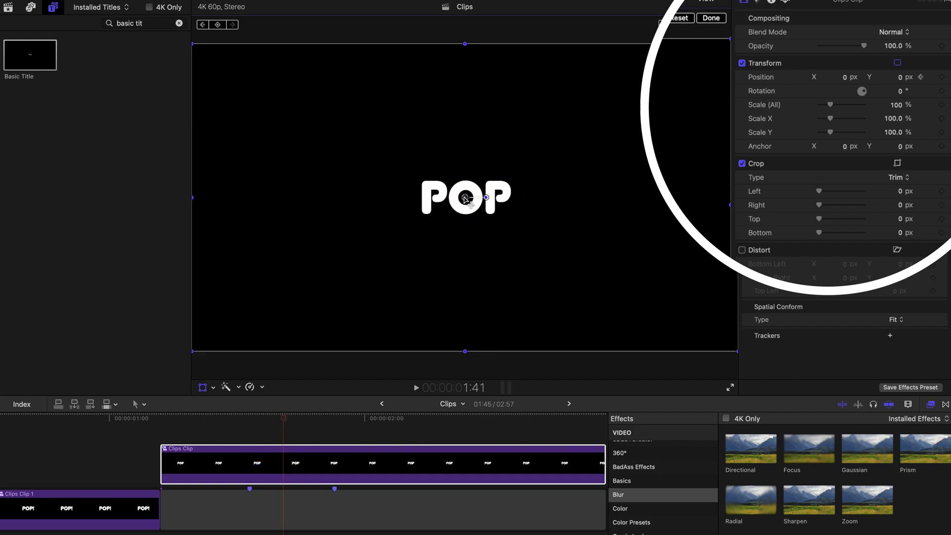
drag(464, 198, 479, 174)
Step: At 01:48, move the compound clip back down to its original height, slightly further right, then finish transforming and play back the motion
key(Right)
key(Right)
key(Right)
key(Right)
key(Right)
key(Right)
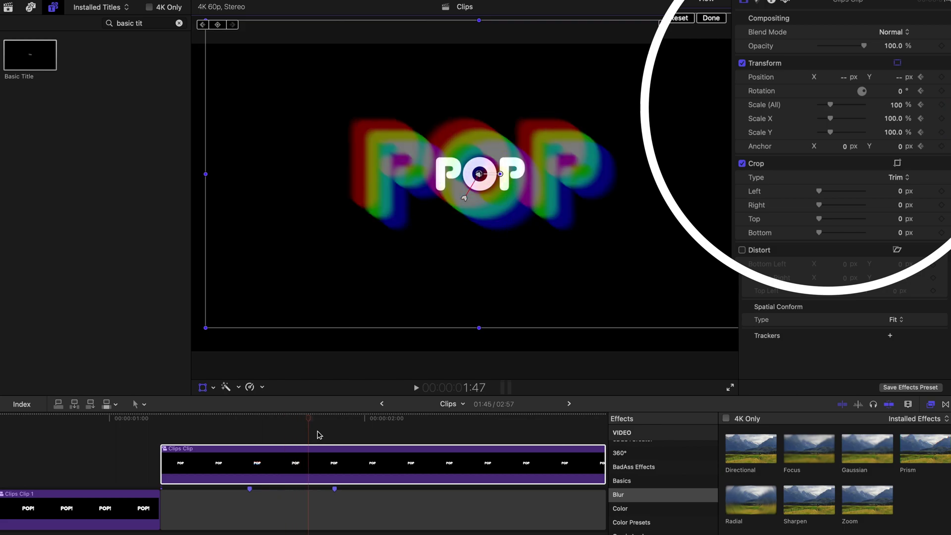
key(Right)
key(Right)
key(Left)
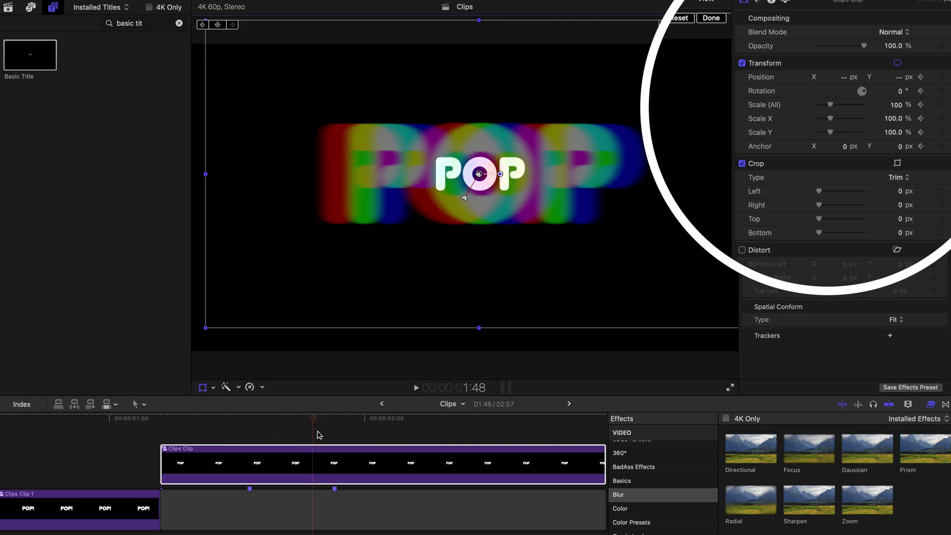
key(Right)
key(Left)
key(Right)
key(Right)
key(Right)
key(Left)
key(Left)
key(Left)
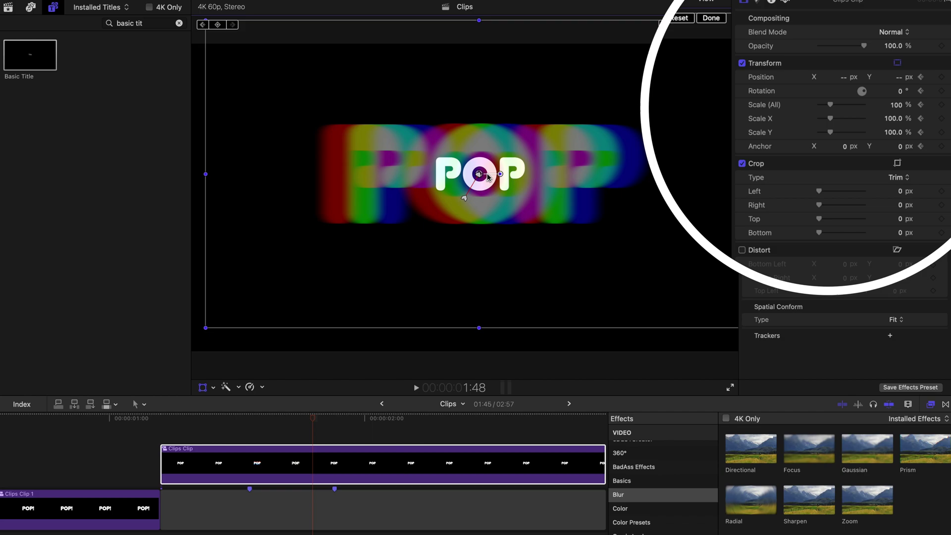
drag(481, 176, 488, 199)
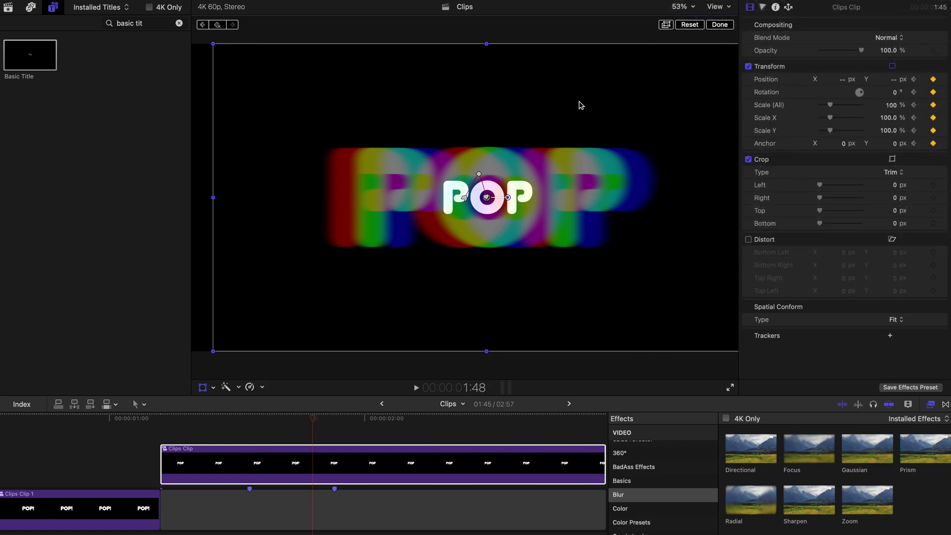
click(725, 28)
click(171, 442)
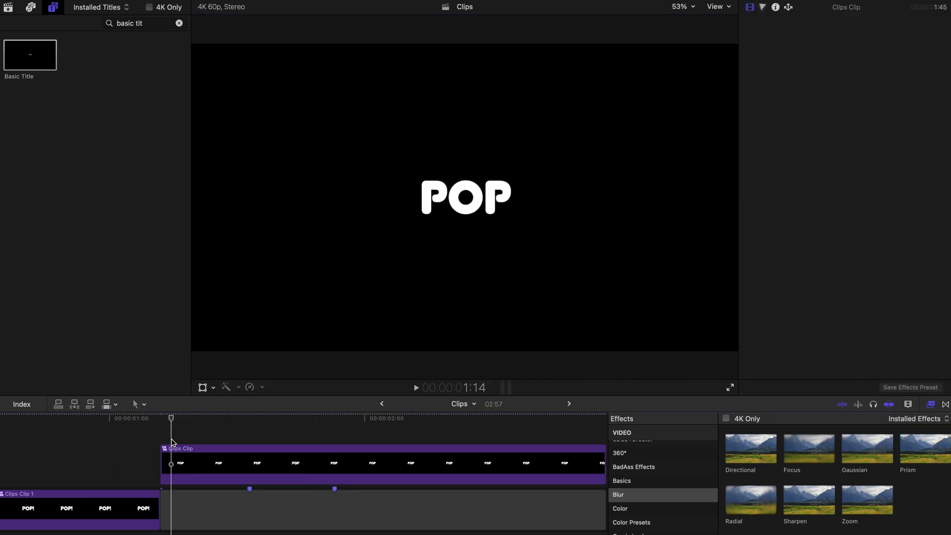
key(space)
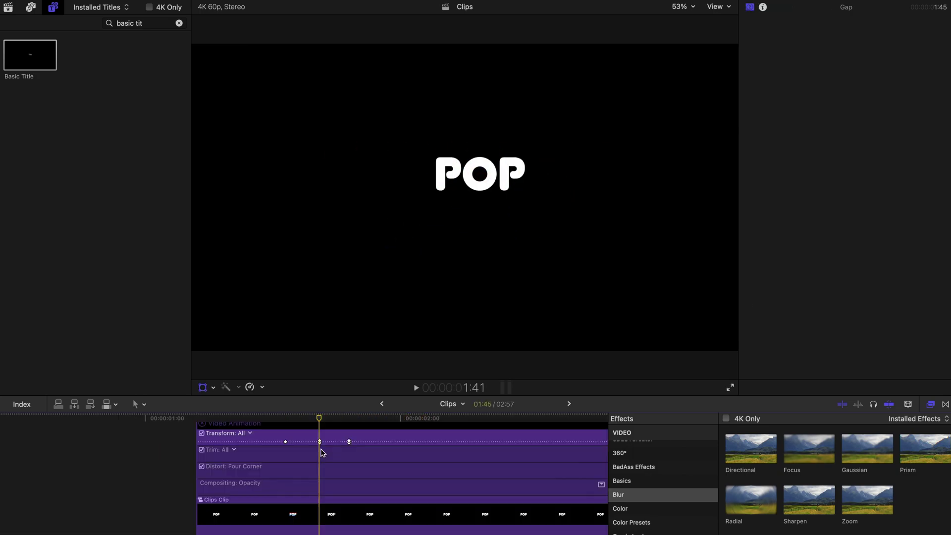
Step: Lower the compound clip's middle Transform keyframe at 01:41 to Position X 63.5 px, Y 89.4 px and return to about 01:01
click(319, 441)
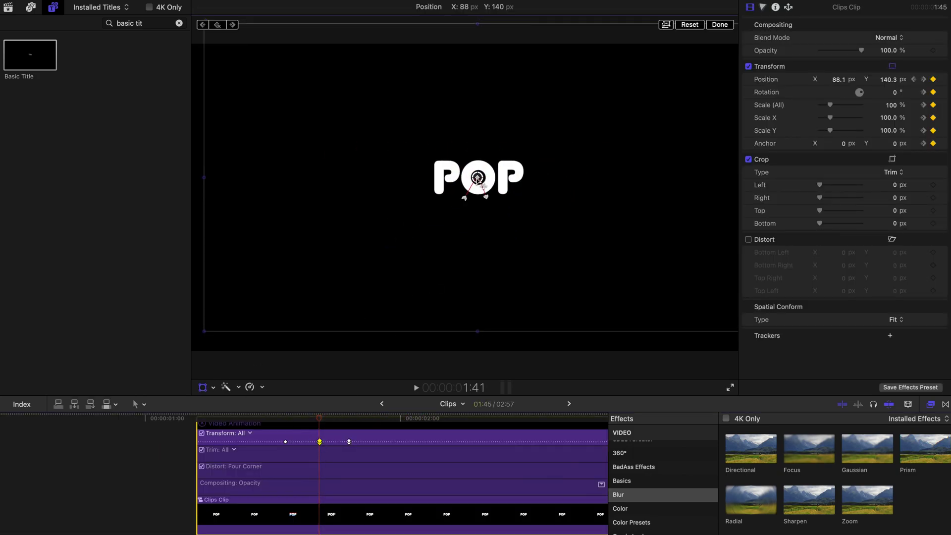
drag(477, 177, 475, 185)
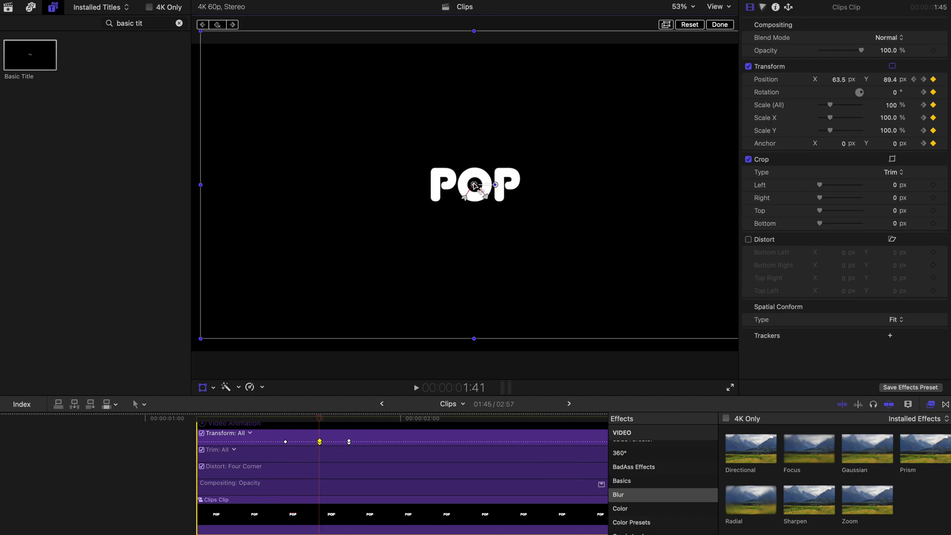
click(716, 26)
click(155, 418)
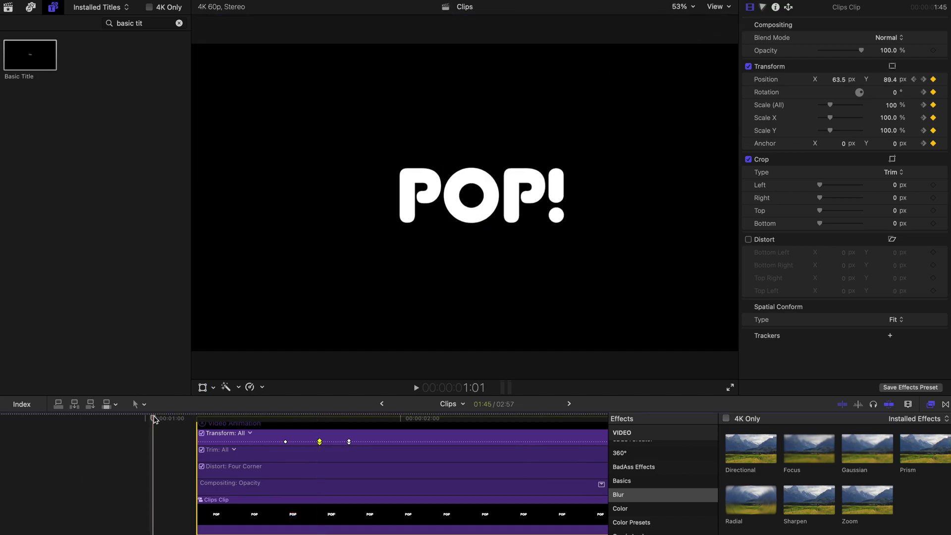
Step: Play back the POP compound clip's position animation, then scrub over the blue bird clip
key(space)
key(space)
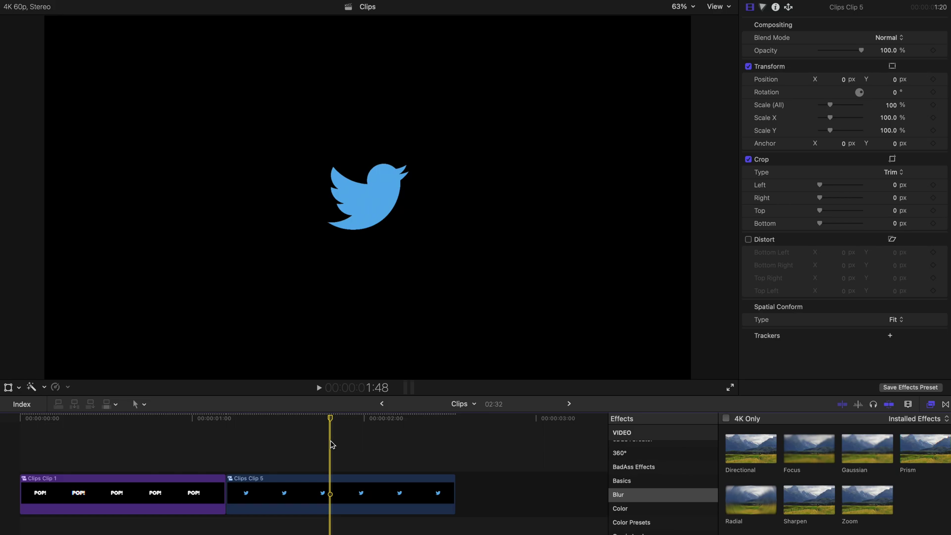
mouse_move(330, 441)
mouse_down()
mouse_move(287, 420)
mouse_move(334, 422)
mouse_up()
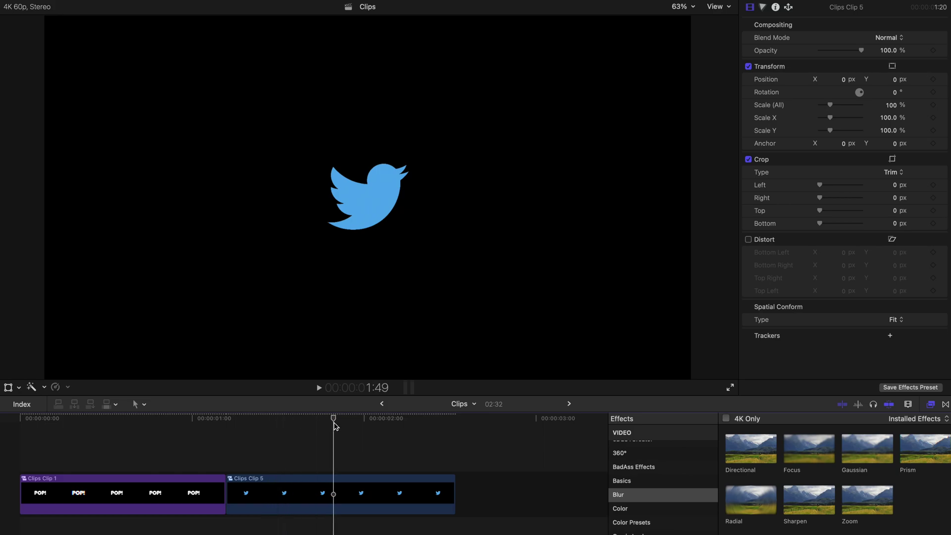
Step: Copy the blue bird clip into the POP compound clip, stacked above both titles from the start and trimmed to 01:12
click(292, 489)
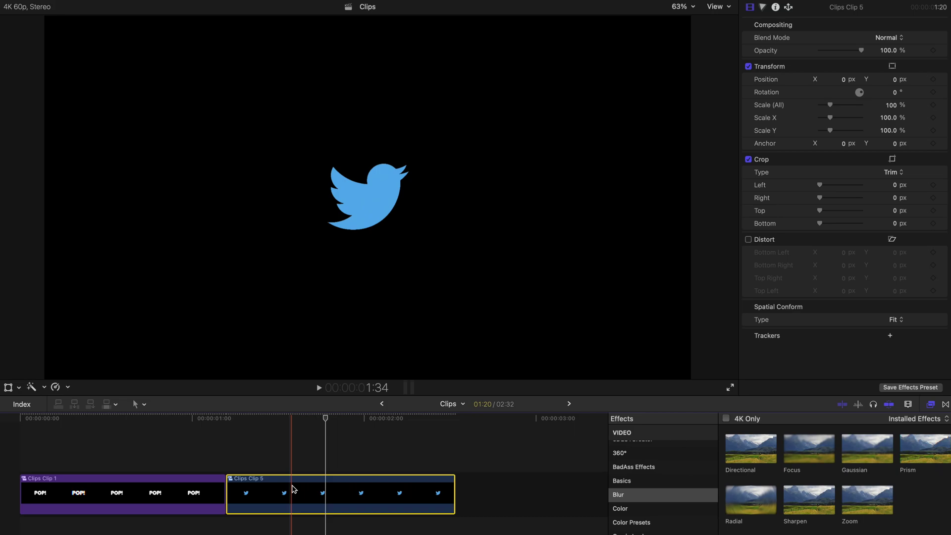
double_click(161, 490)
scroll(8, 427, left, 1)
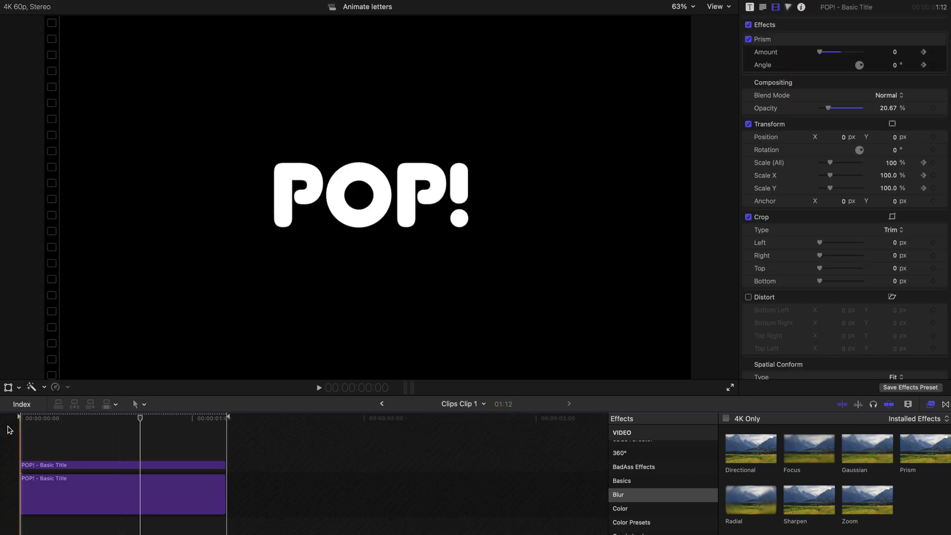
click(8, 426)
key(super+v)
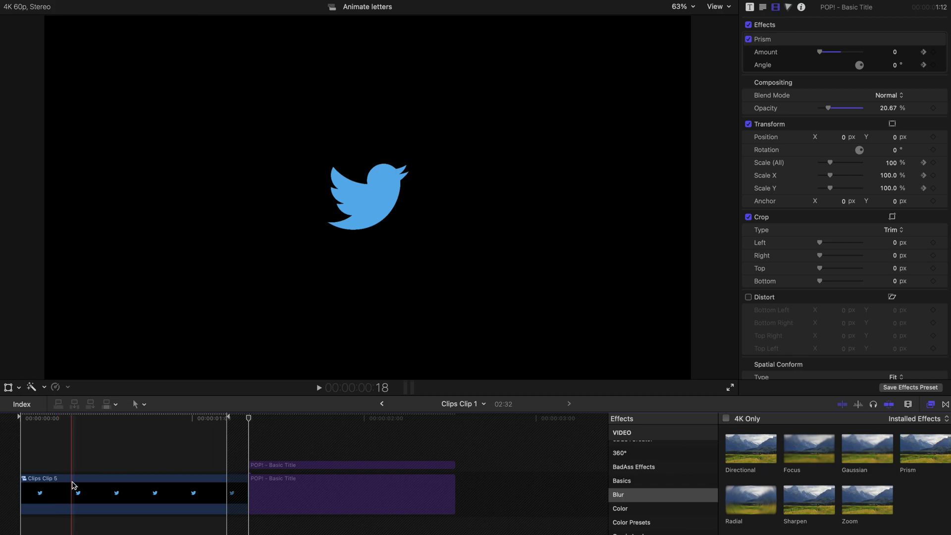
drag(74, 488, 67, 397)
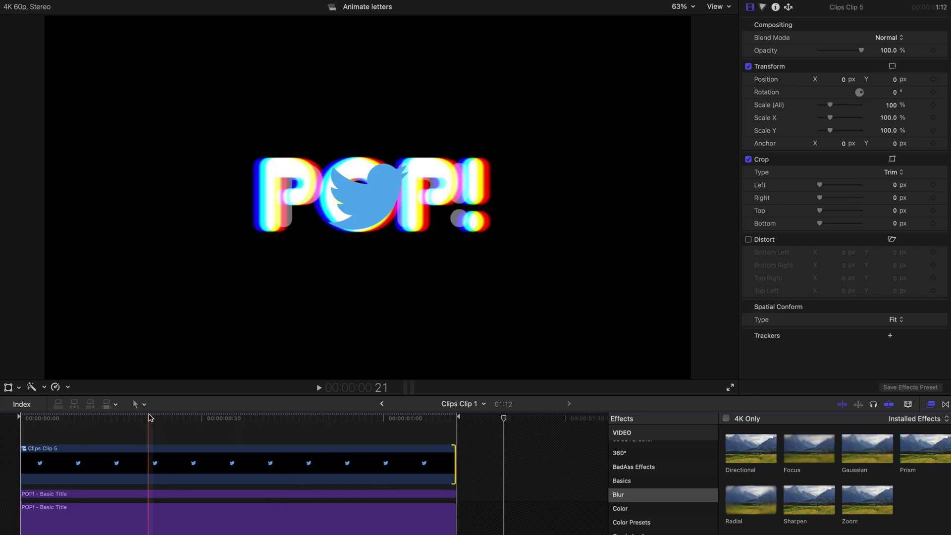
Step: Check the titles with the bird clip disabled, re-enable it, and duplicate it directly above itself
click(153, 463)
click(84, 418)
drag(89, 419, 122, 441)
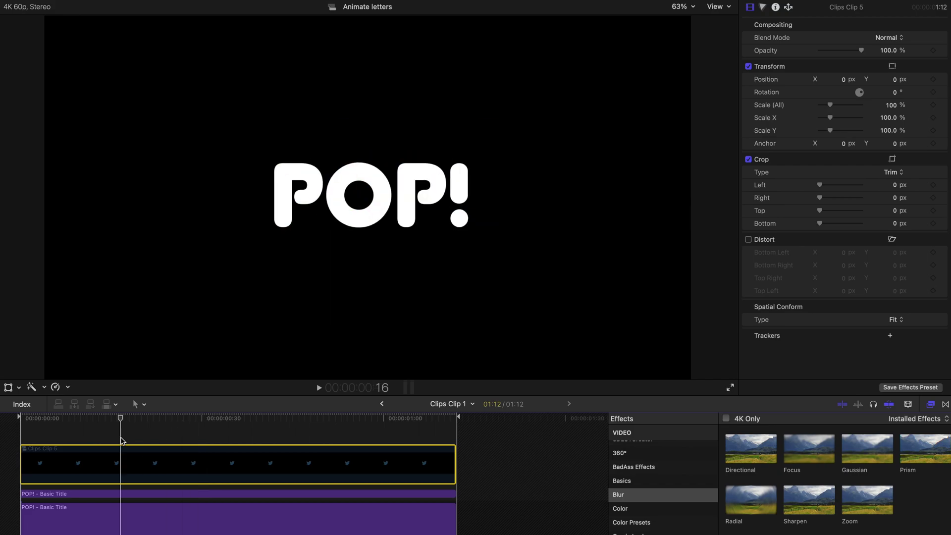
key(v)
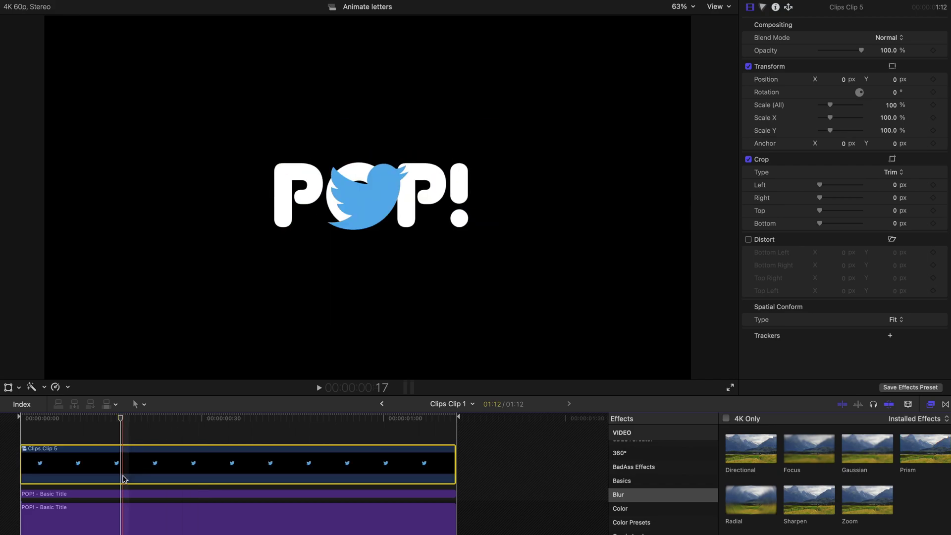
drag(124, 478, 125, 446)
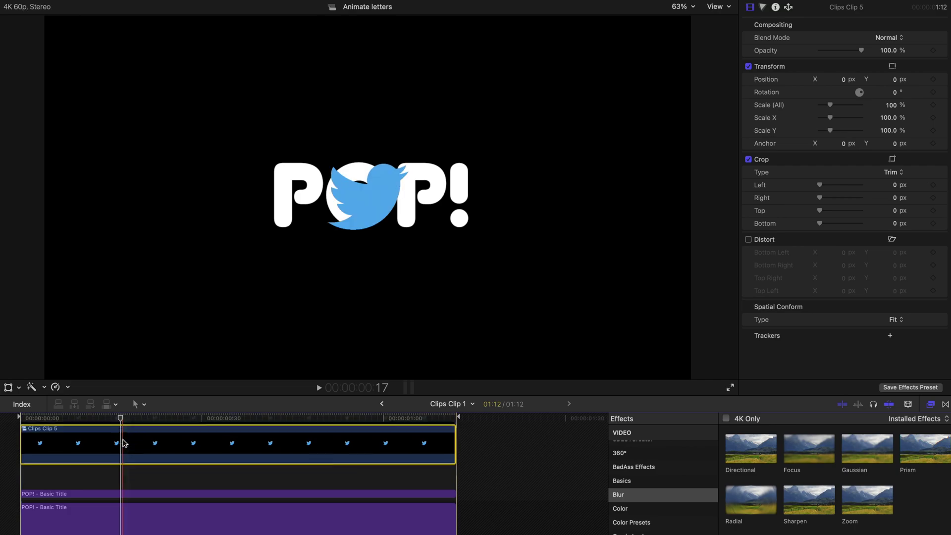
scroll(125, 447, down, 3)
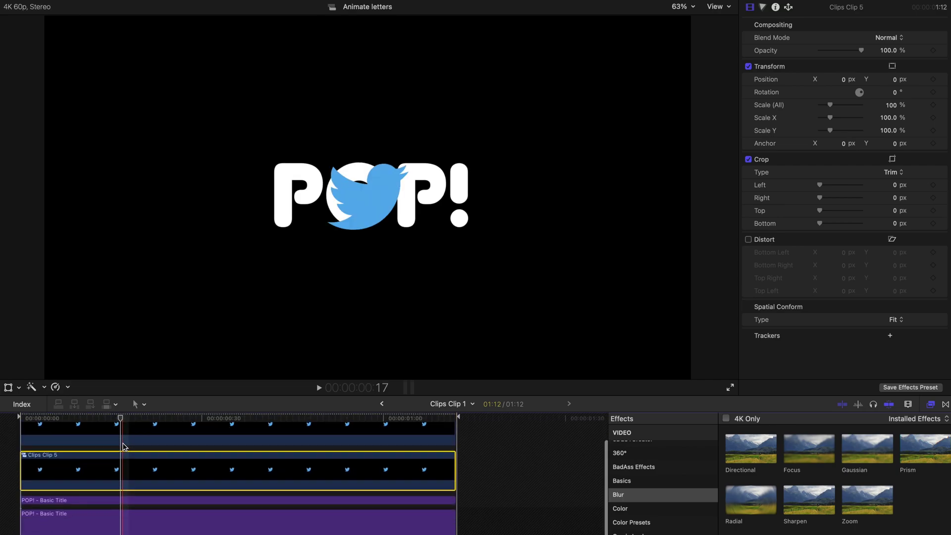
Step: Copy the main POP! title's attributes and paste Prism and Scale onto the lower bird clip with Stretch to Fit keyframe timing
click(127, 523)
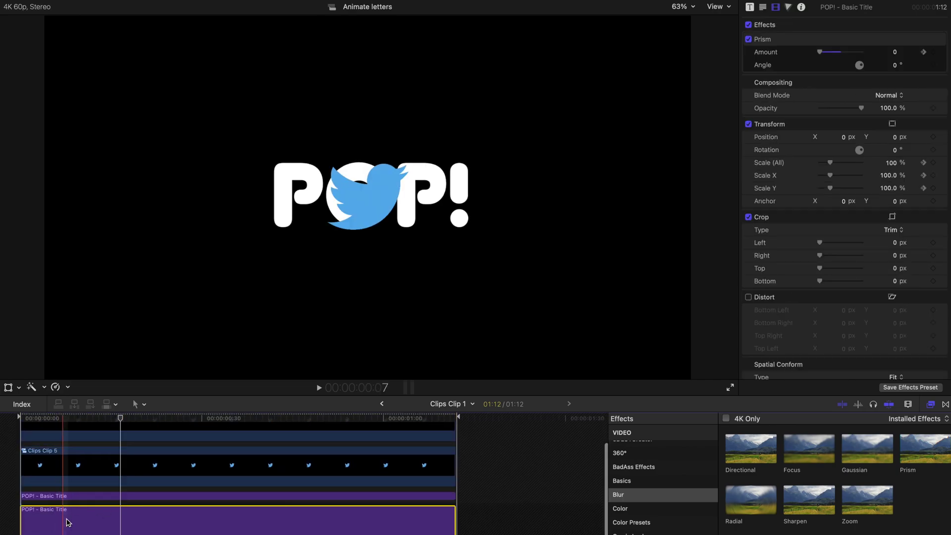
key(super+c)
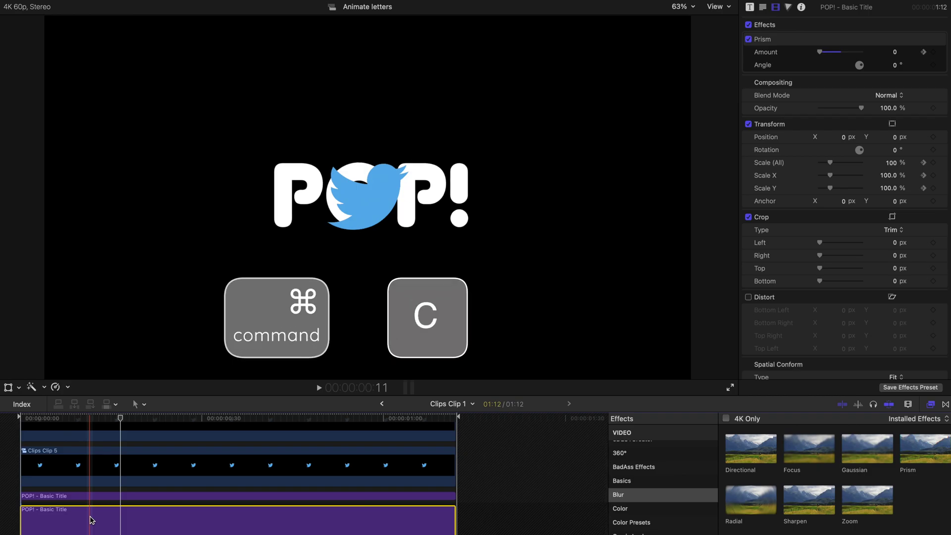
click(173, 458)
scroll(171, 470, up, 3)
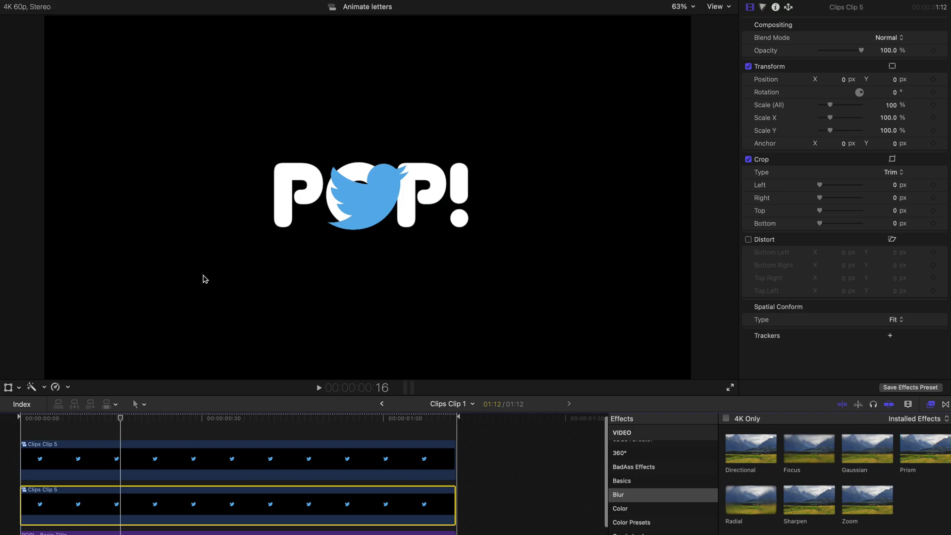
key(super+shift+v)
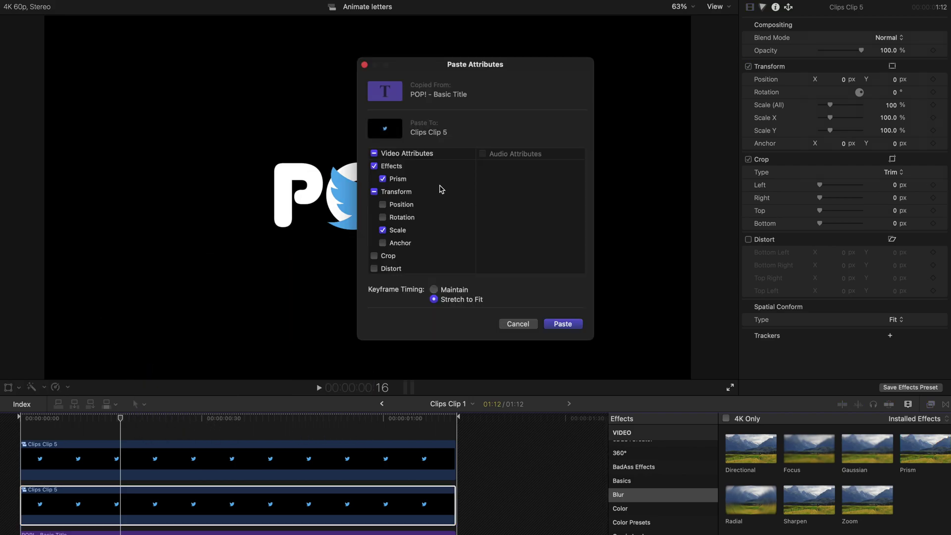
click(566, 328)
scroll(195, 503, down, 2)
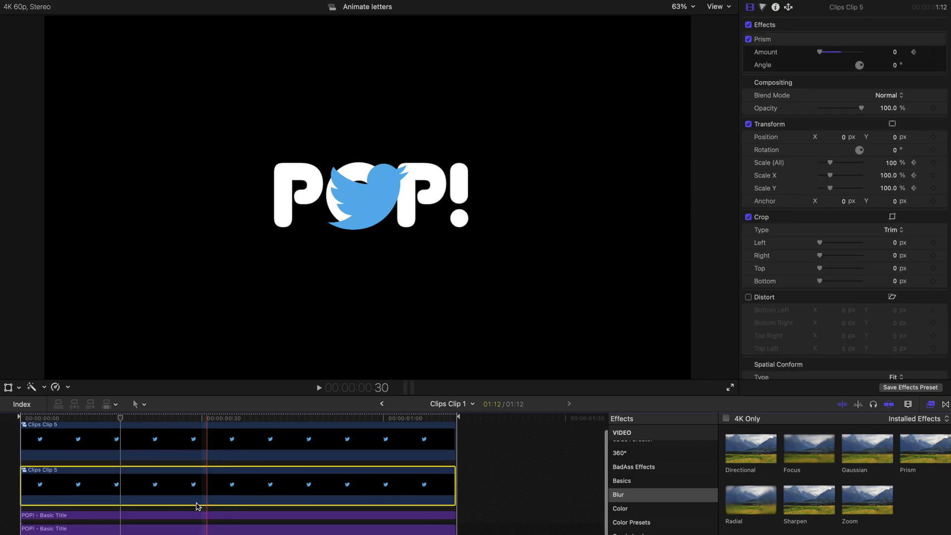
Step: Copy the faded echo title's attributes and paste Prism, Scale and its opacity onto the upper bird clip with Stretch to Fit timing
click(186, 516)
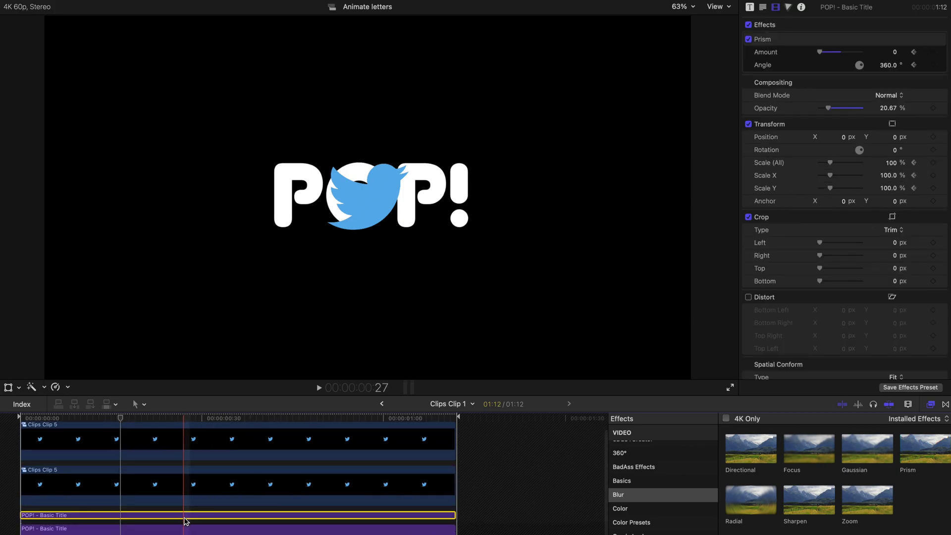
scroll(185, 520, down, 3)
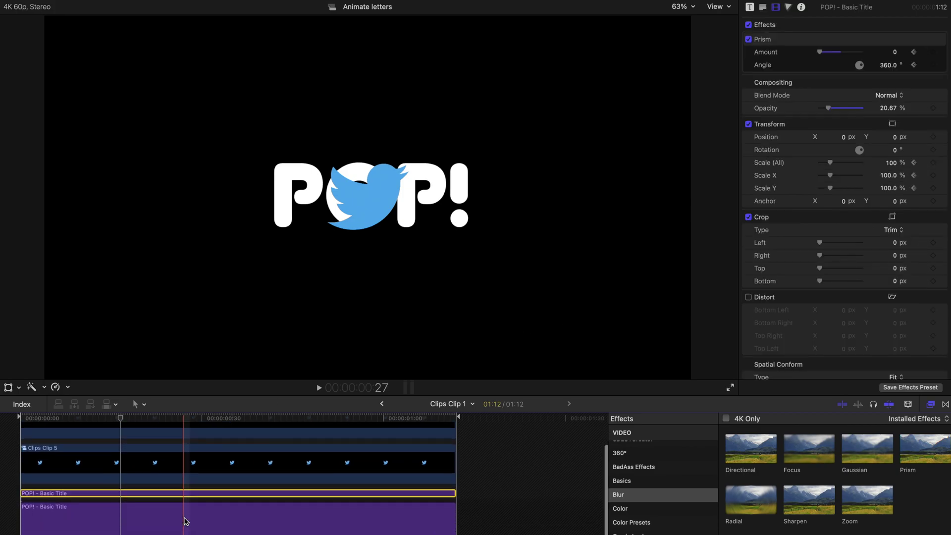
key(super+c)
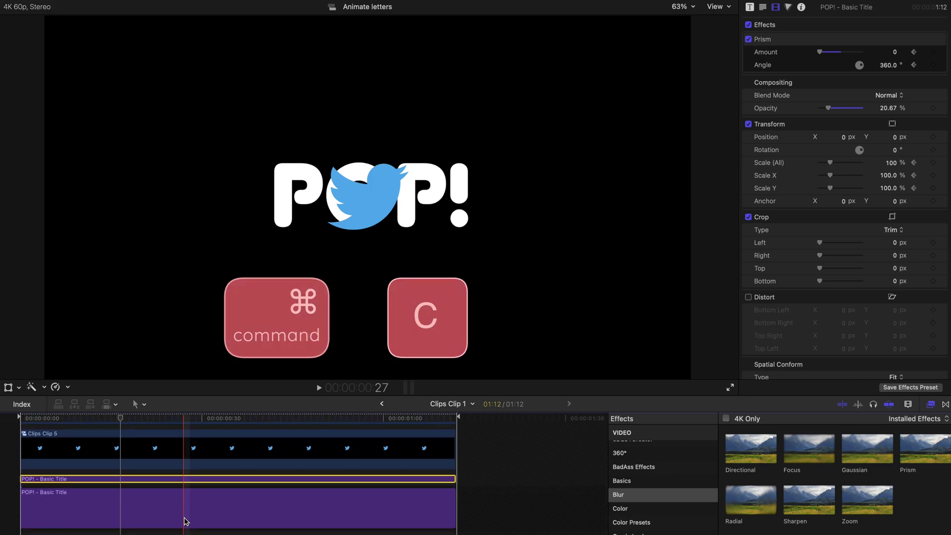
scroll(184, 521, up, 2)
click(180, 455)
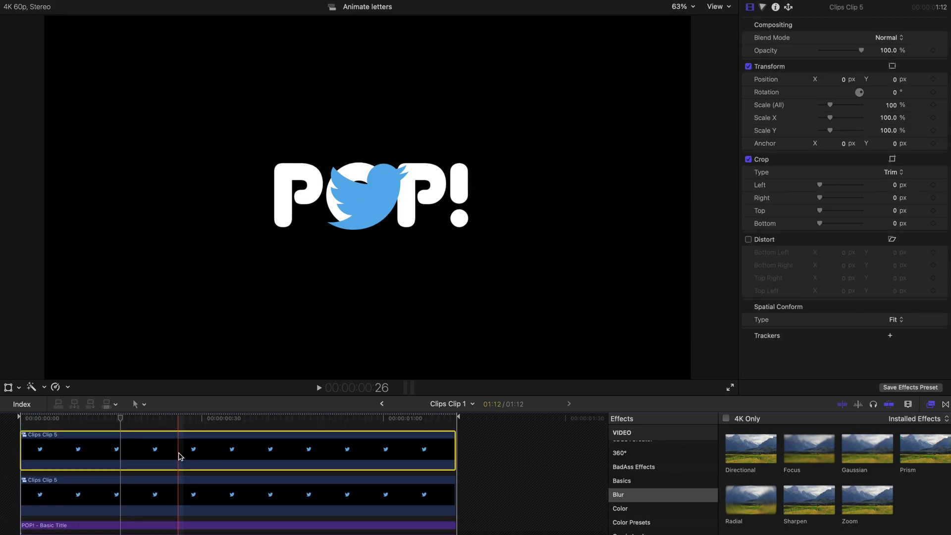
key(shift+super+v)
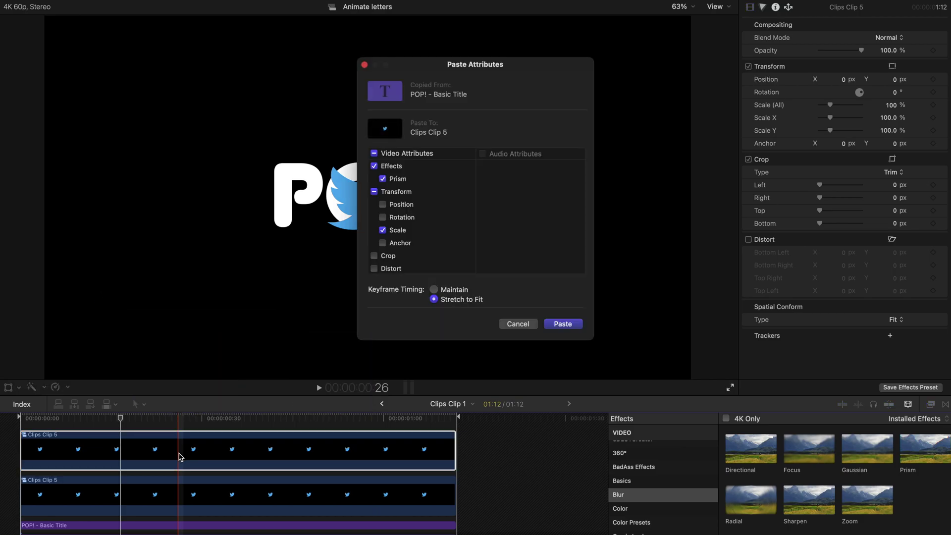
key(Return)
scroll(187, 458, up, 2)
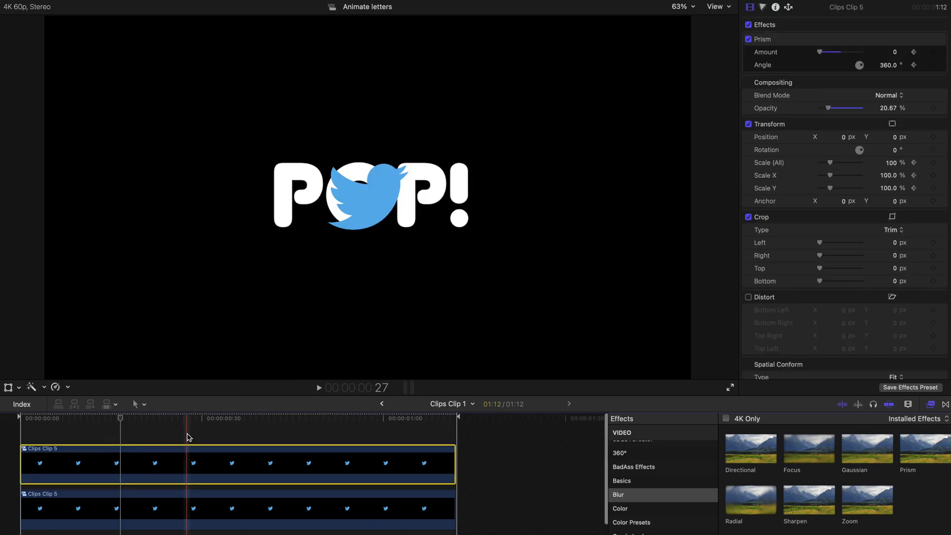
Step: Combine both bird clips into a new compound clip, cut it from this timeline, and return to the Clips project
click(188, 435)
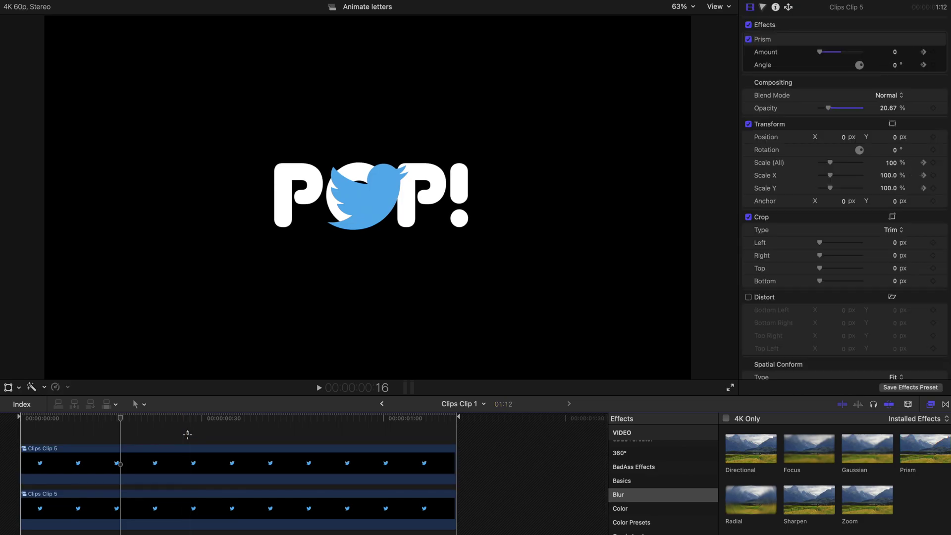
drag(188, 432, 179, 510)
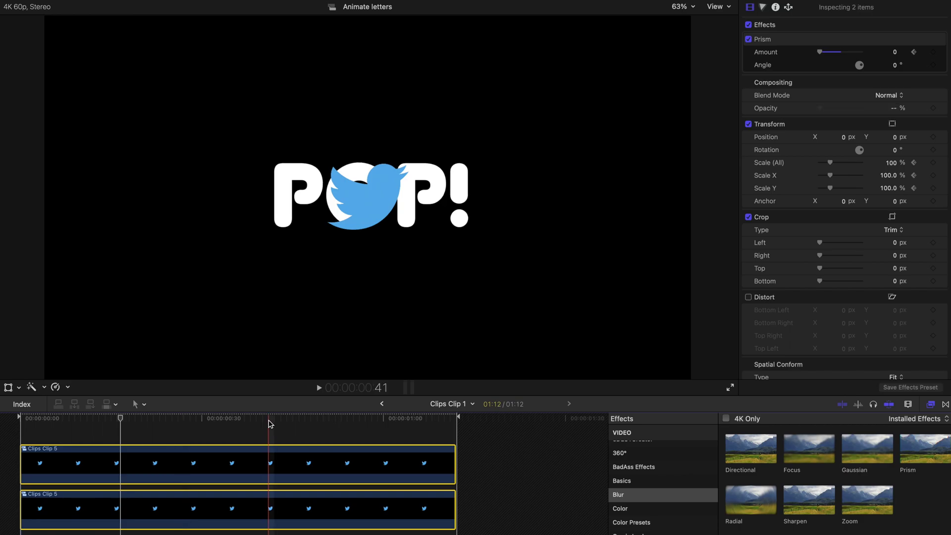
key(alt+g)
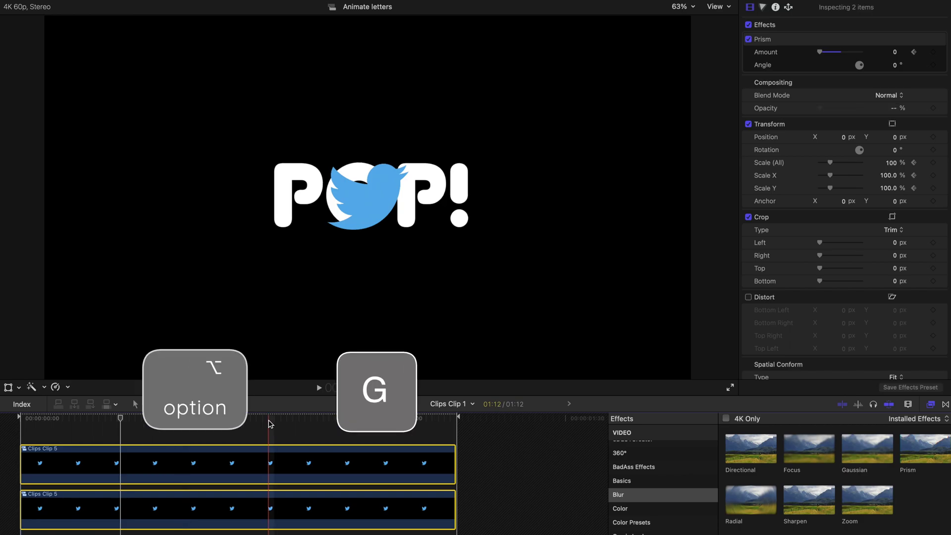
key(Return)
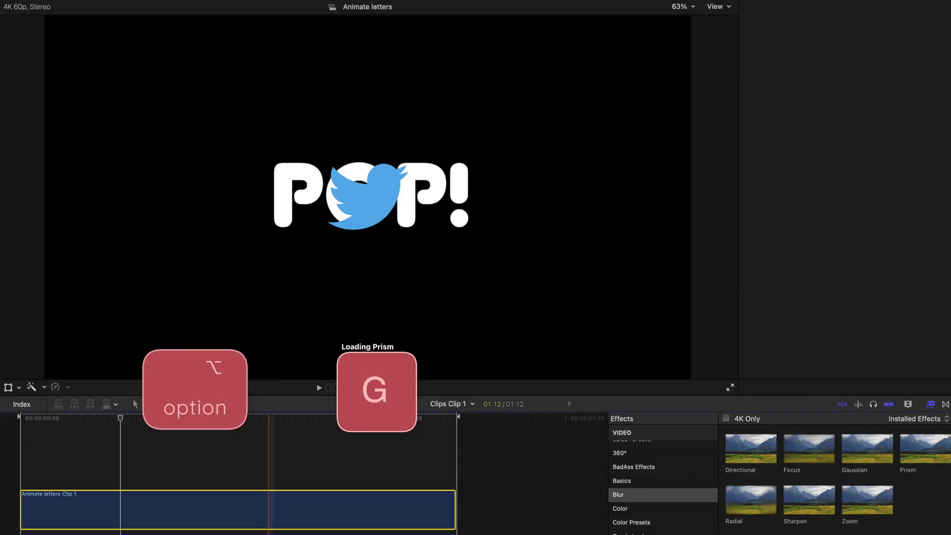
click(153, 505)
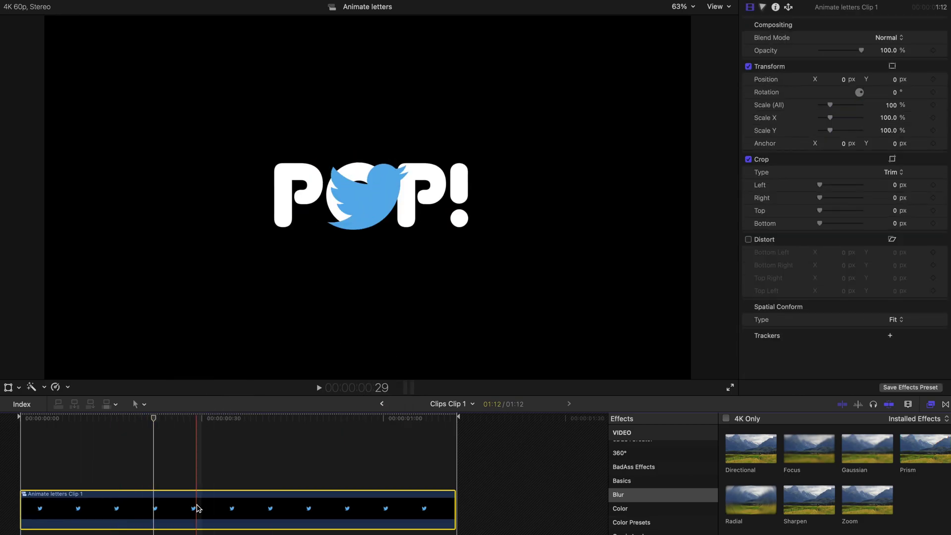
key(Delete)
click(382, 403)
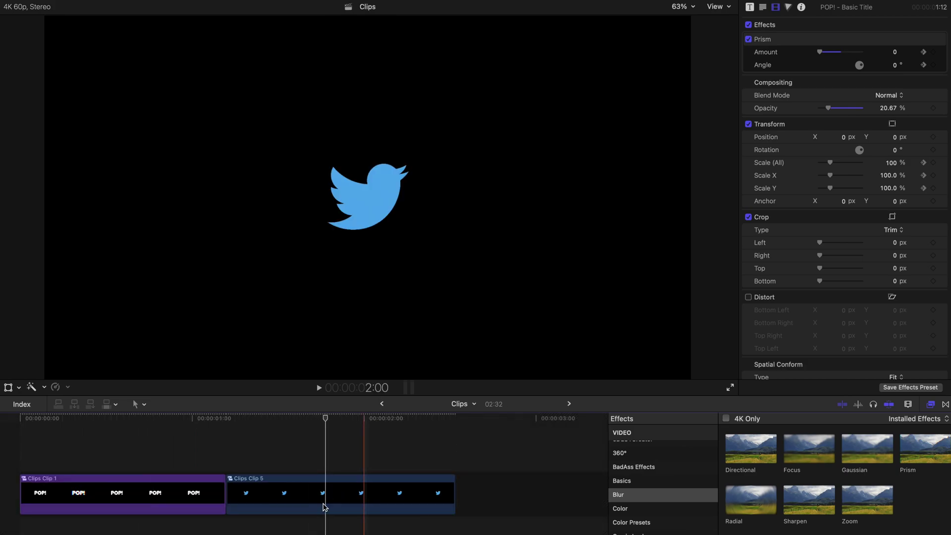
Step: Replace the original bird clip in the Clips project with the animated bird compound clip, placed at 01:12
click(321, 510)
key(Delete)
key(super+z)
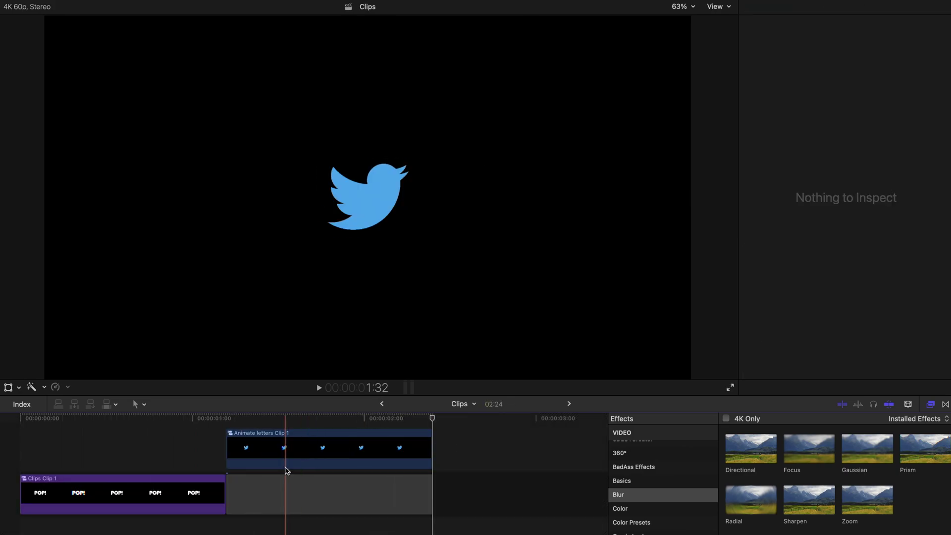
Step: Play back the bird compound clip's pop animation from 01:12
key(space)
click(223, 417)
key(space)
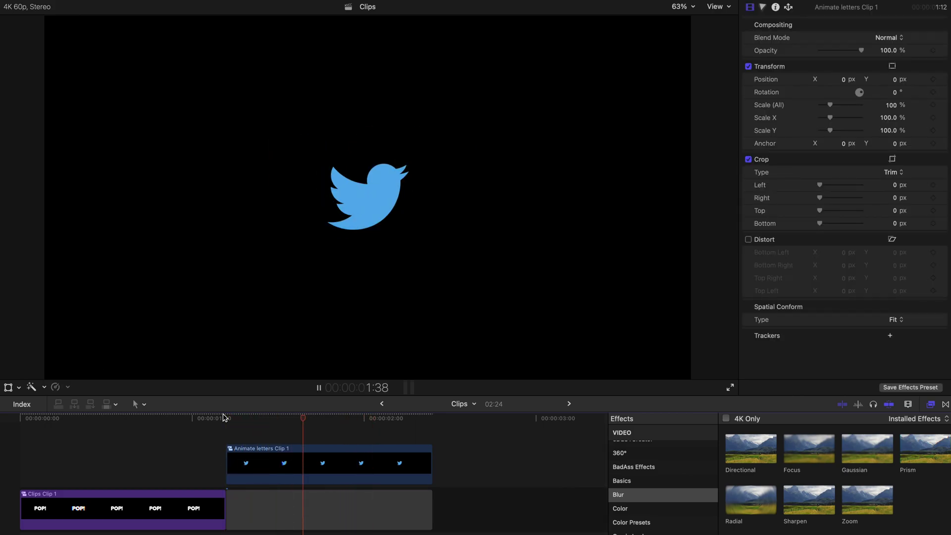
click(223, 417)
key(space)
drag(223, 417, 232, 435)
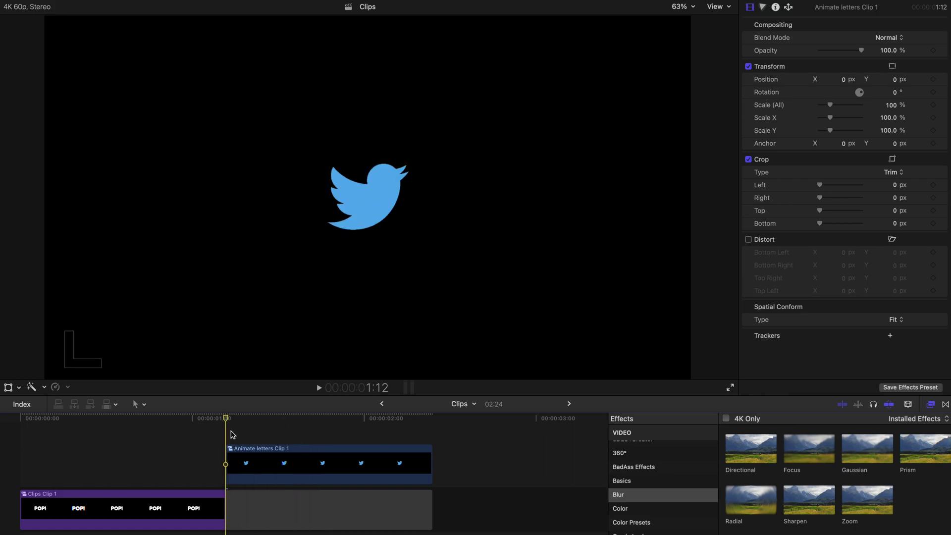
Step: Paste the POP compound clip's Transform attributes onto the bird compound clip with Stretch to Fit timing and play it back from 01:12
click(188, 506)
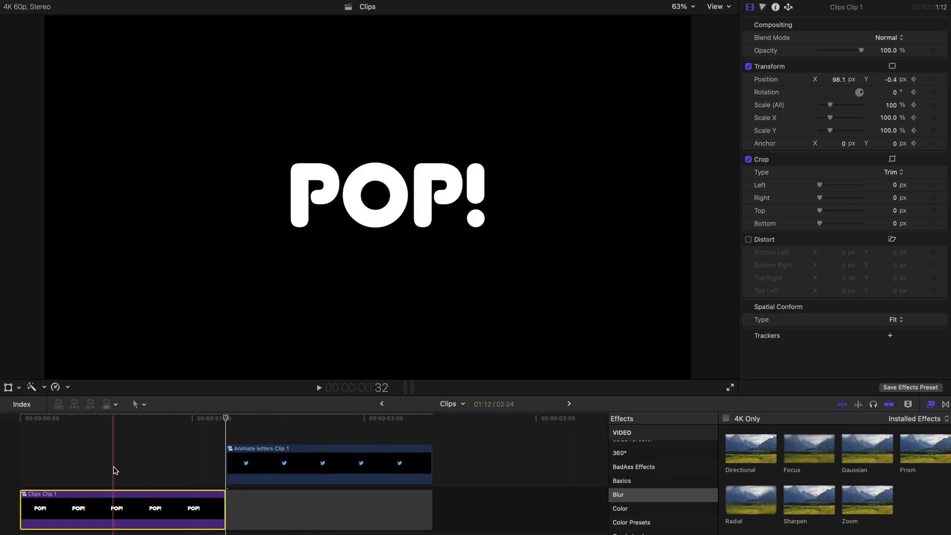
key(super+c)
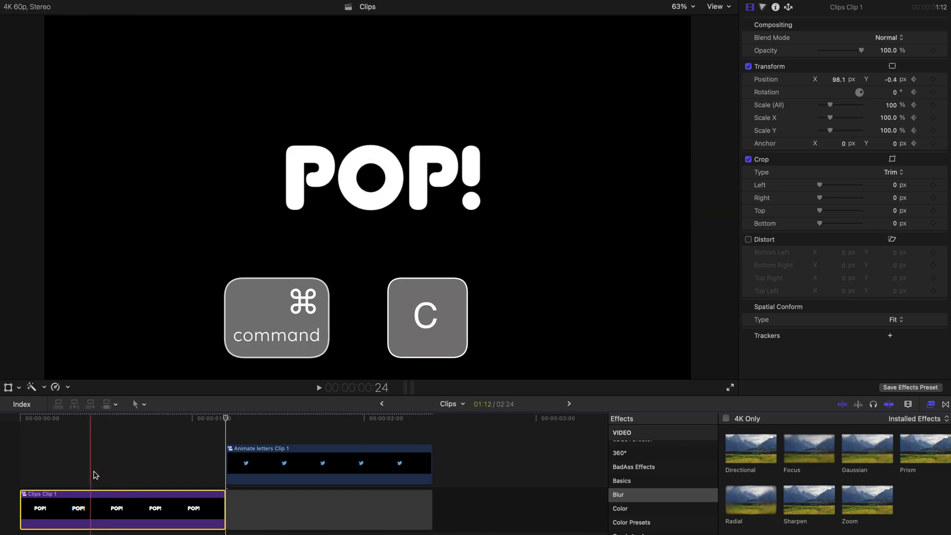
click(275, 458)
key(super+shift+v)
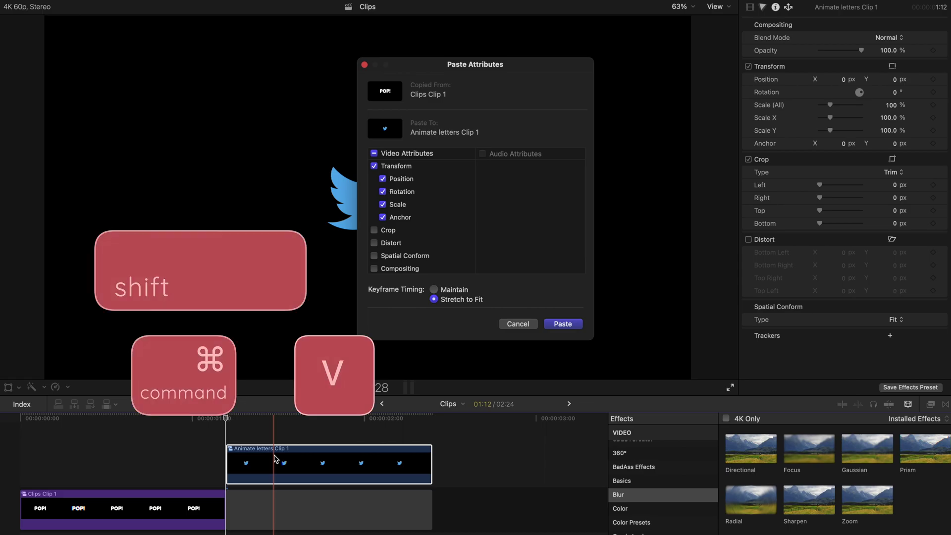
key(Return)
key(space)
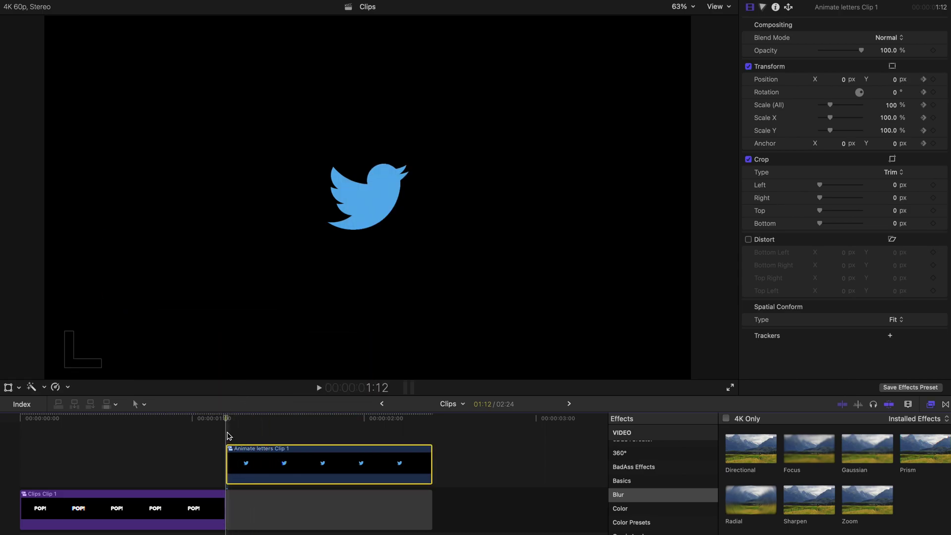
click(227, 435)
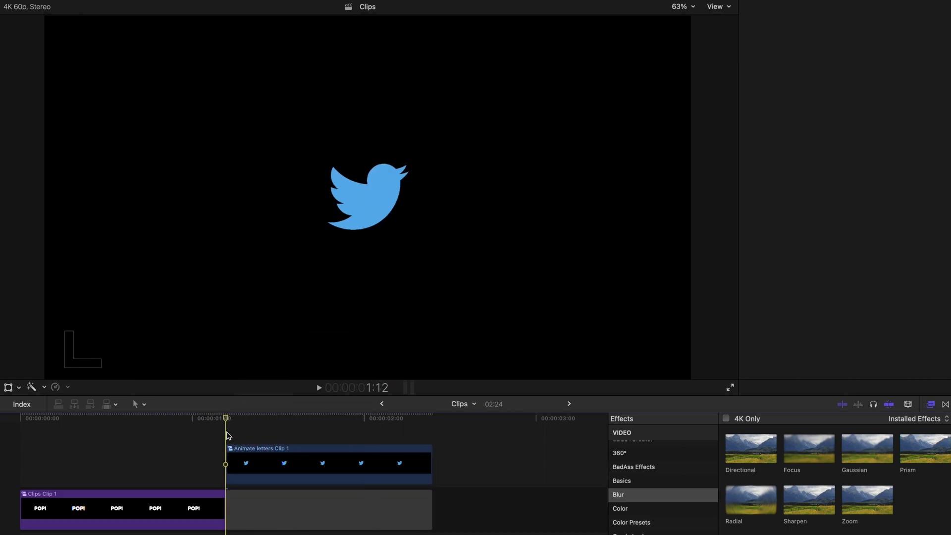
Step: Show the bird compound clip's video animation and place the playhead on its first Transform keyframe at 01:31
key(space)
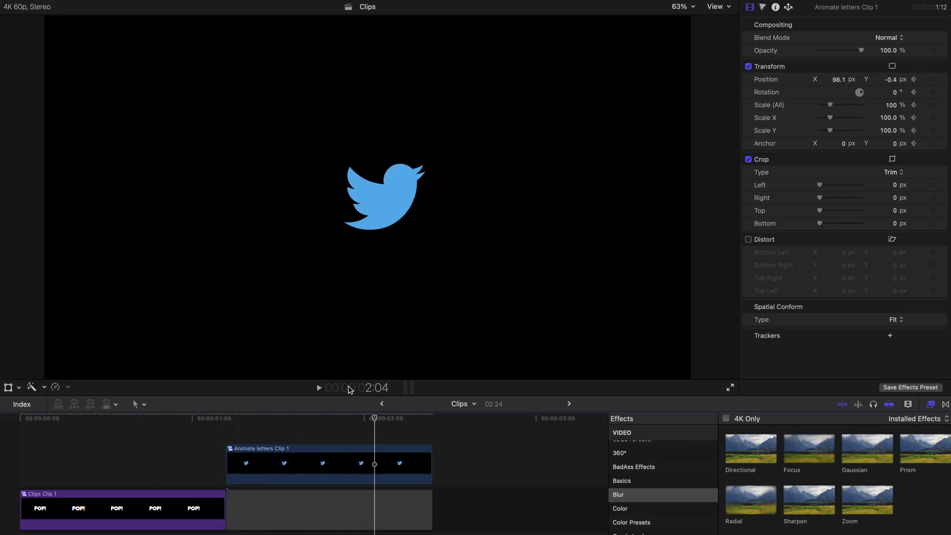
key(super+=)
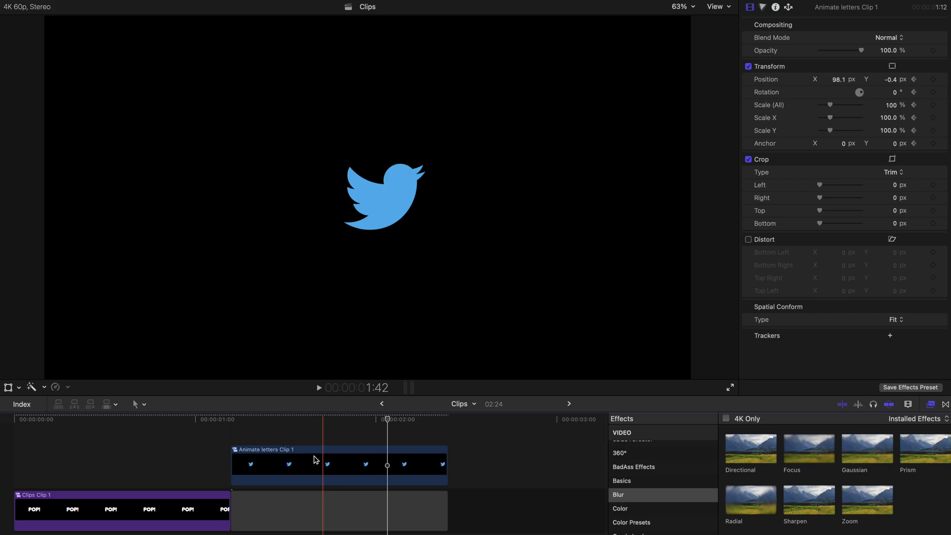
scroll(313, 459, up, 2)
scroll(315, 458, up, 1)
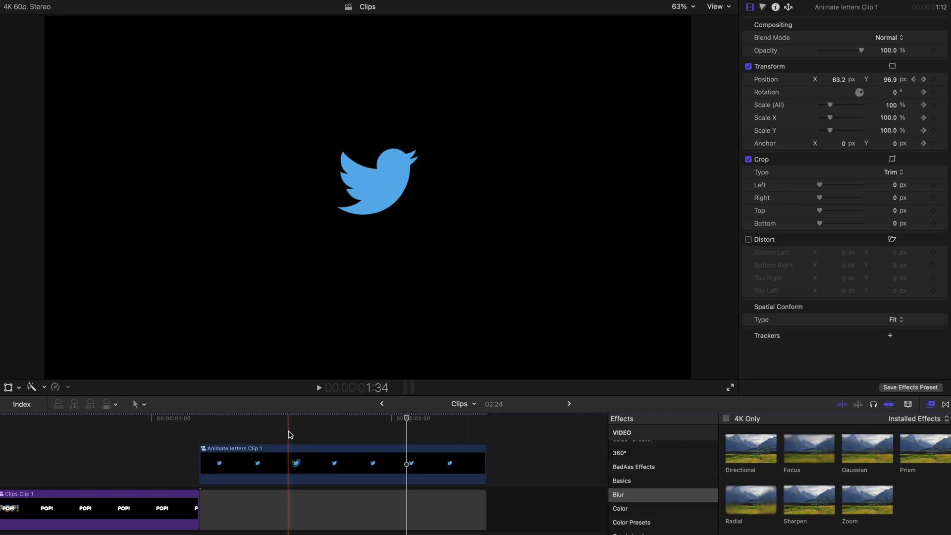
right_click(280, 458)
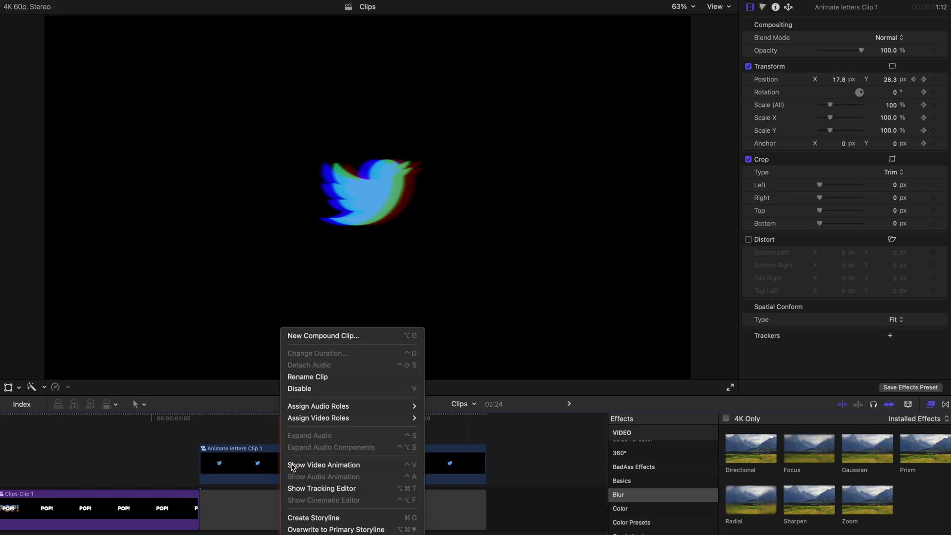
click(292, 464)
scroll(292, 466, up, 1)
scroll(292, 466, up, 1)
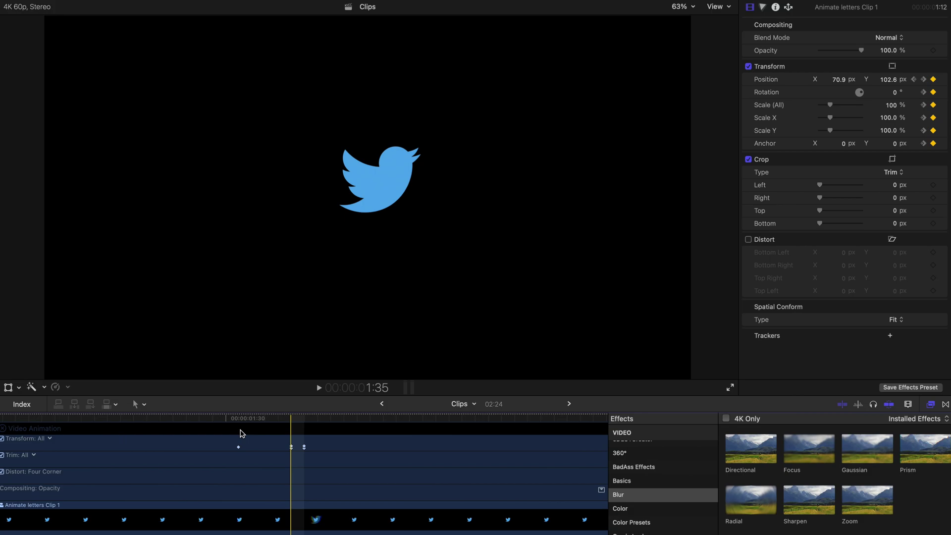
click(239, 433)
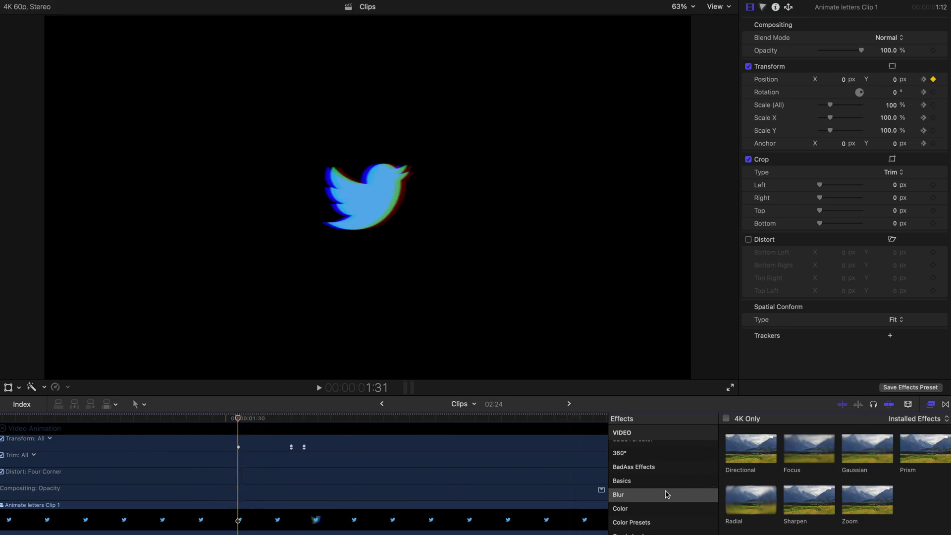
Step: Apply the Black & White color effect to the bird compound clip
click(648, 510)
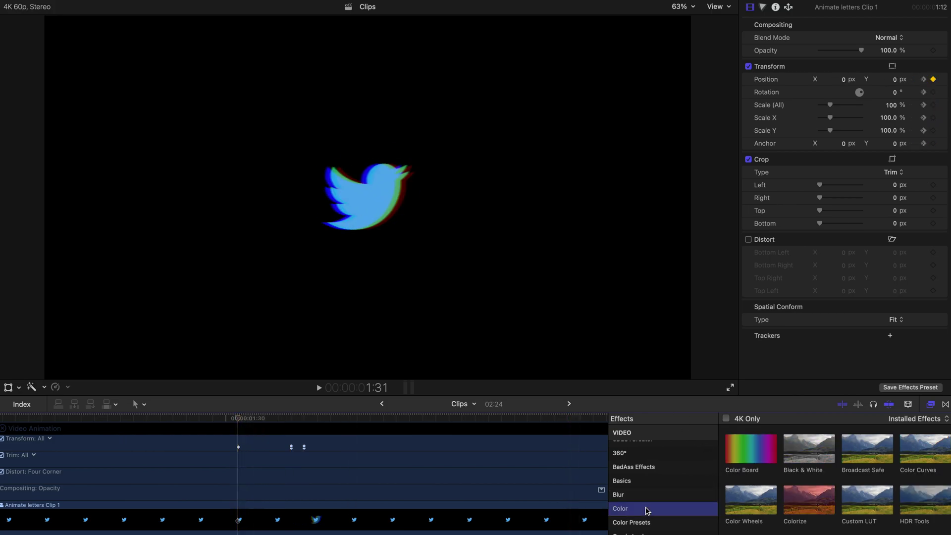
click(817, 448)
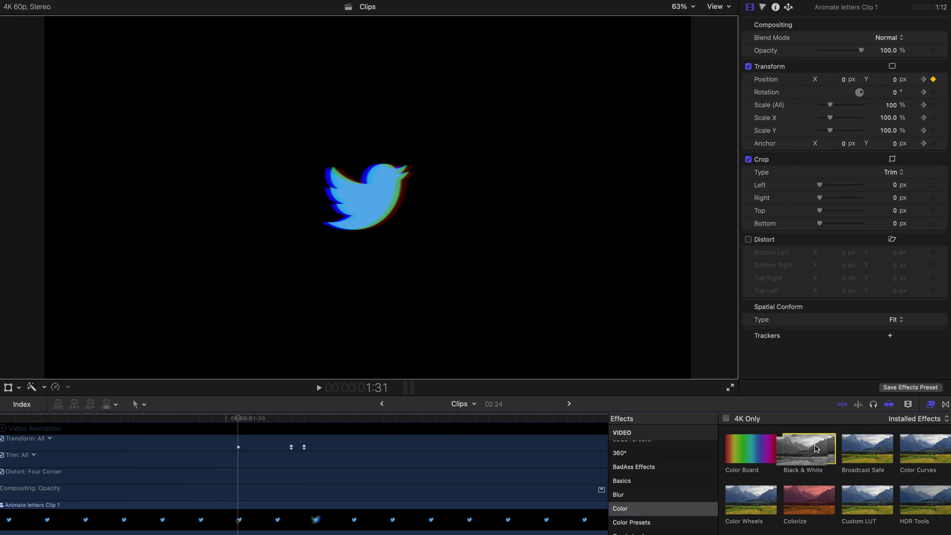
drag(816, 448, 281, 516)
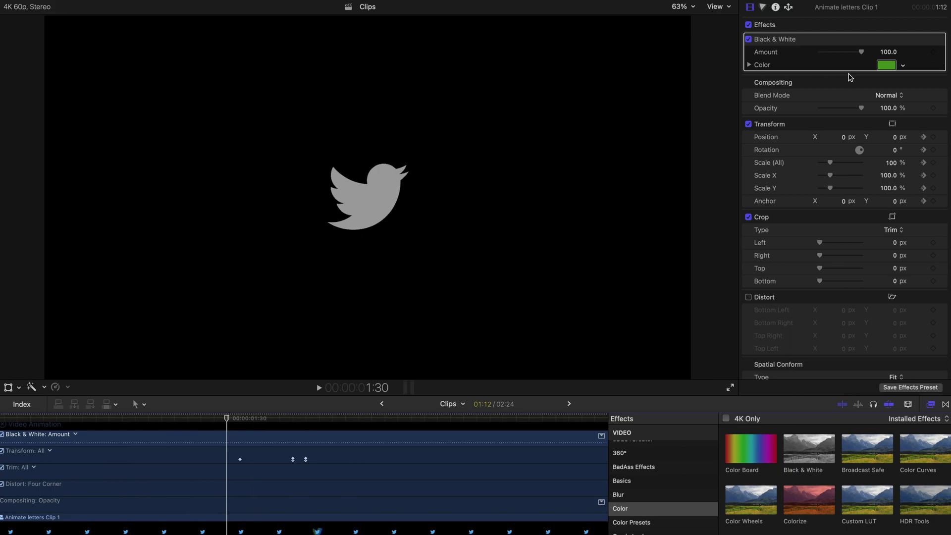
Step: Keyframe the Black & White Amount at 100 at 01:30 and at 0 at 01:31
click(933, 52)
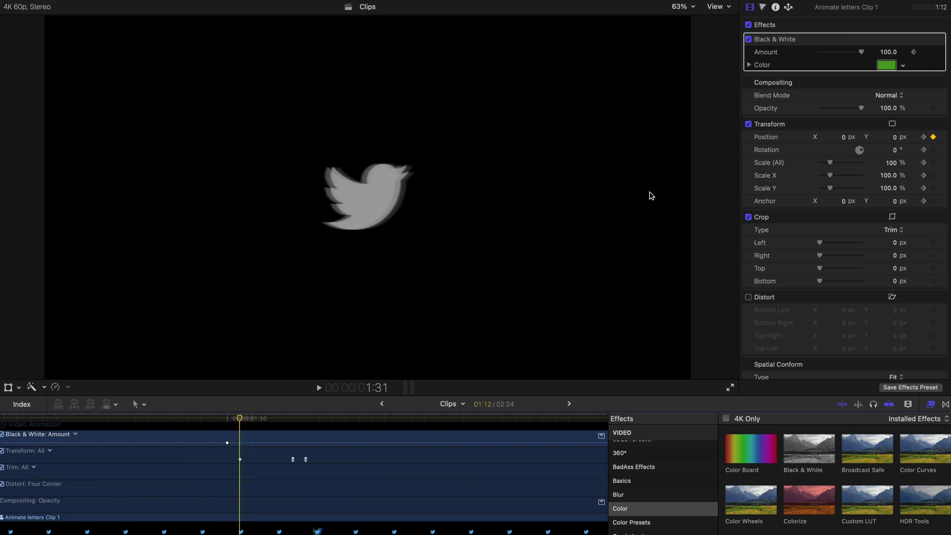
drag(820, 54, 824, 55)
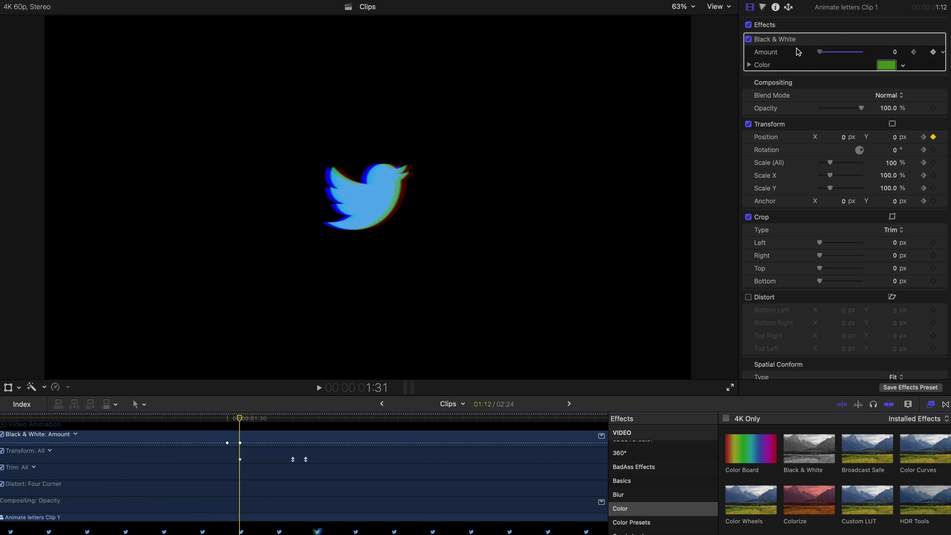
Step: Keyframe the Black & White Amount at 0 on the last Transform keyframe at 01:36 and at 100 one frame on, at 01:37
click(309, 456)
scroll(312, 457, up, 1)
scroll(312, 456, left, 1)
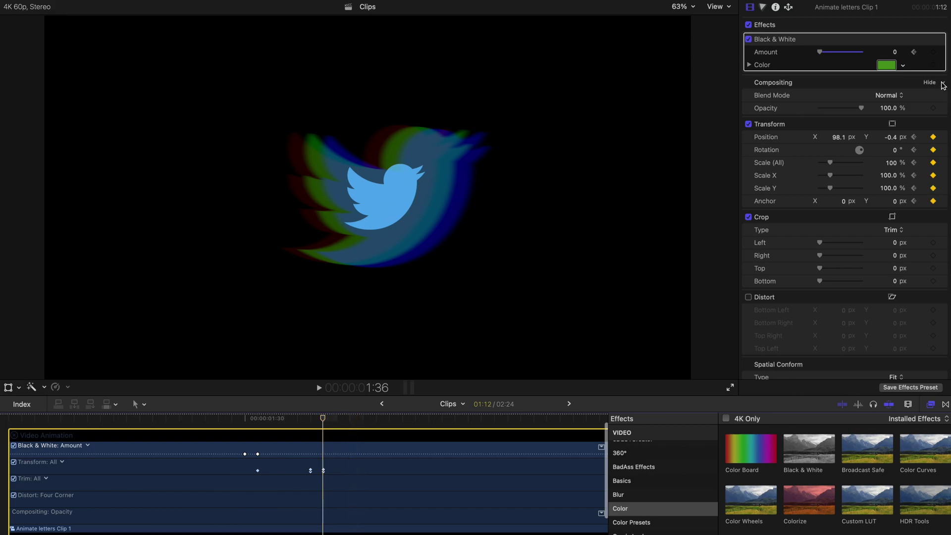
click(933, 53)
key(Right)
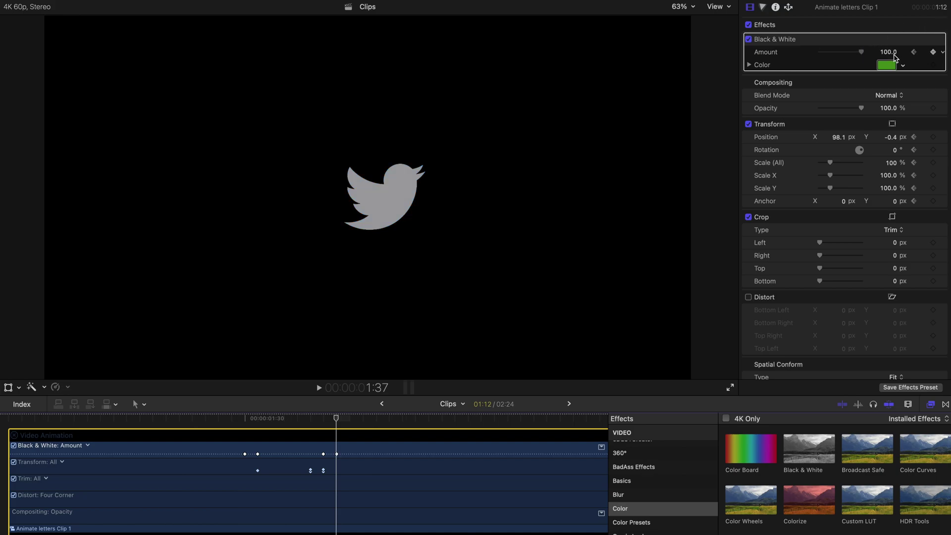
Step: Hide the bird clip's video animation and play back the color change from 01:12
click(14, 435)
click(15, 439)
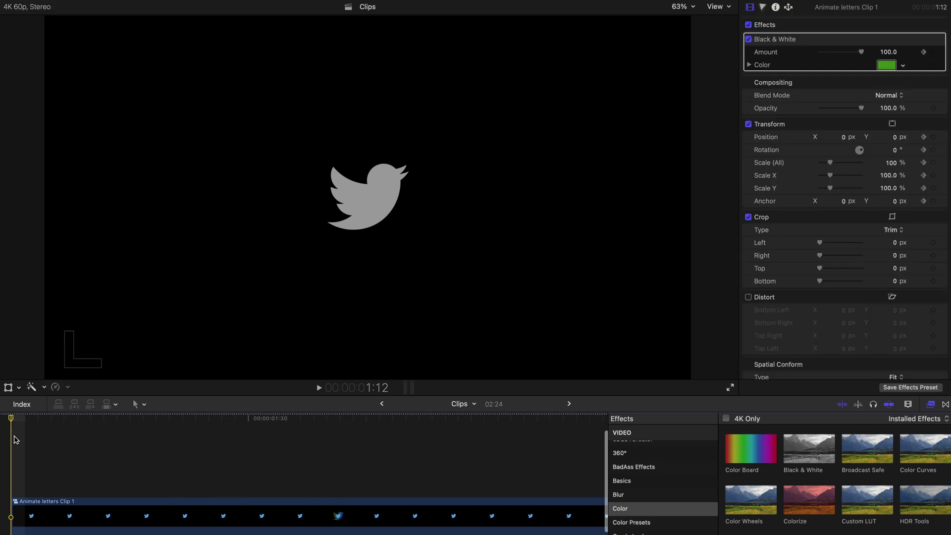
key(space)
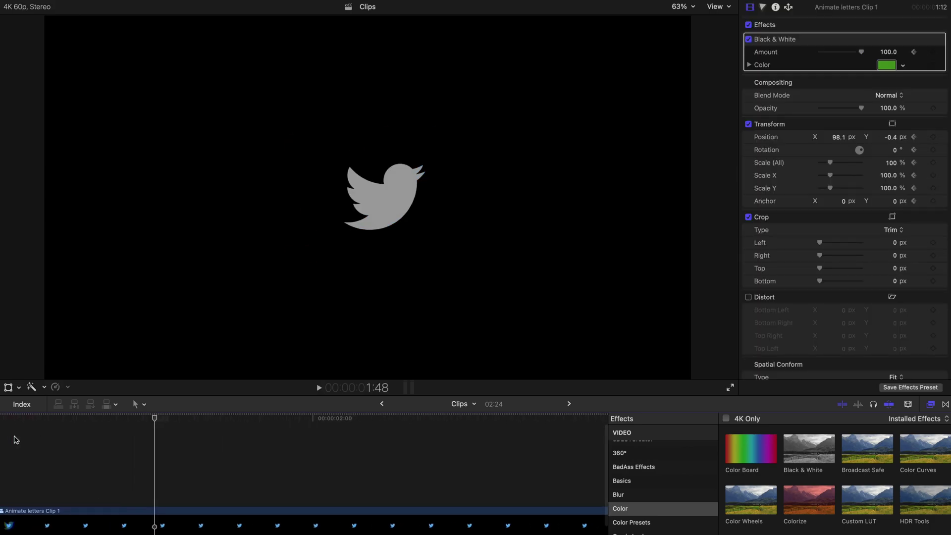
key(space)
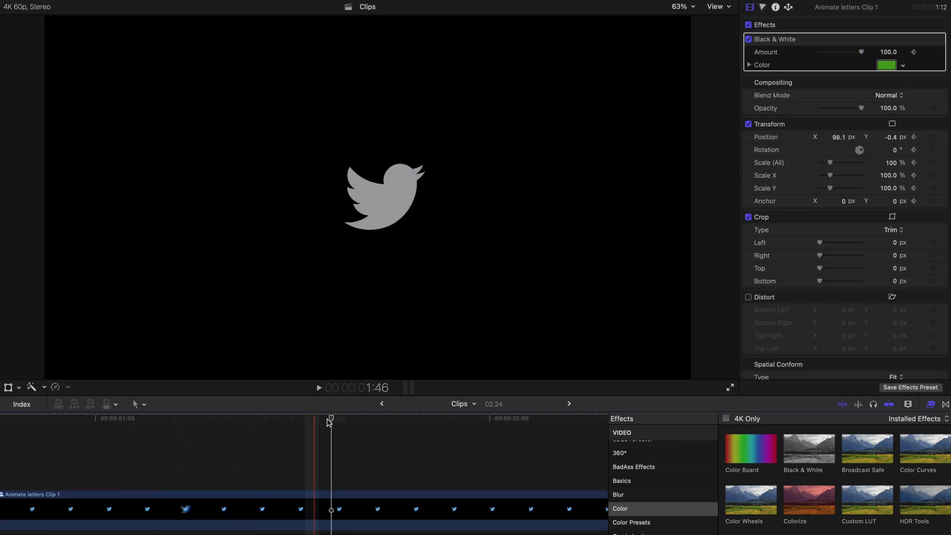
Step: Show the bird clip's video animation again and delete the Black & White Amount keyframe at 01:37
scroll(373, 418, right, 1)
right_click(364, 504)
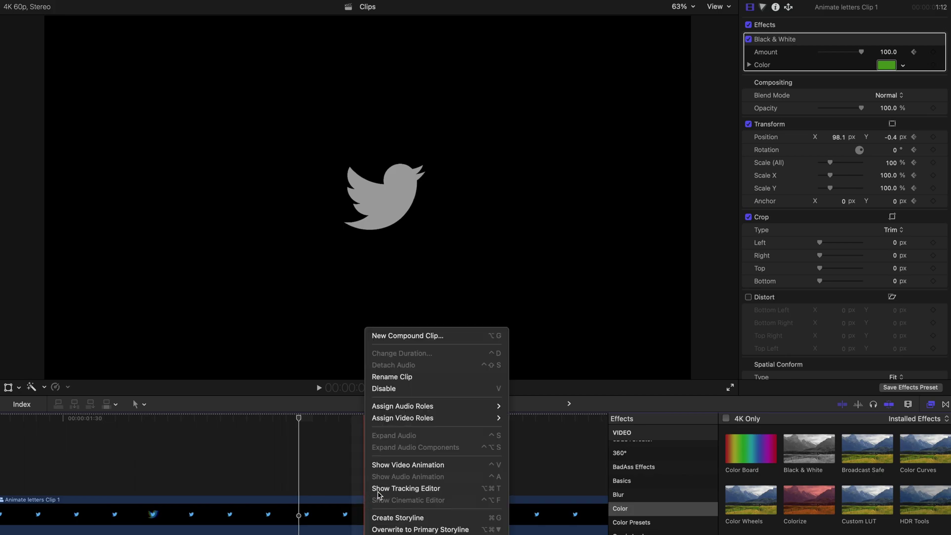
click(398, 466)
click(159, 422)
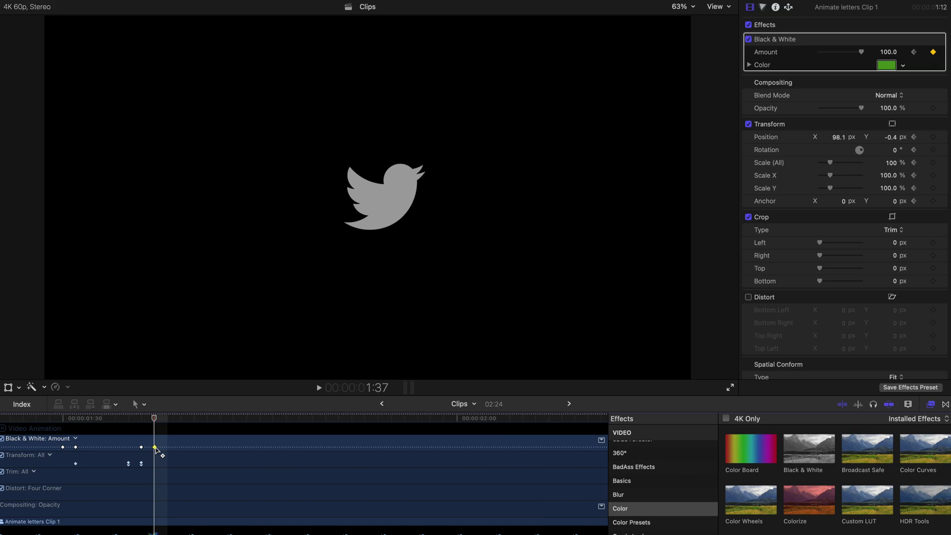
scroll(159, 450, left, 5)
scroll(164, 453, up, 1)
key(super+minus)
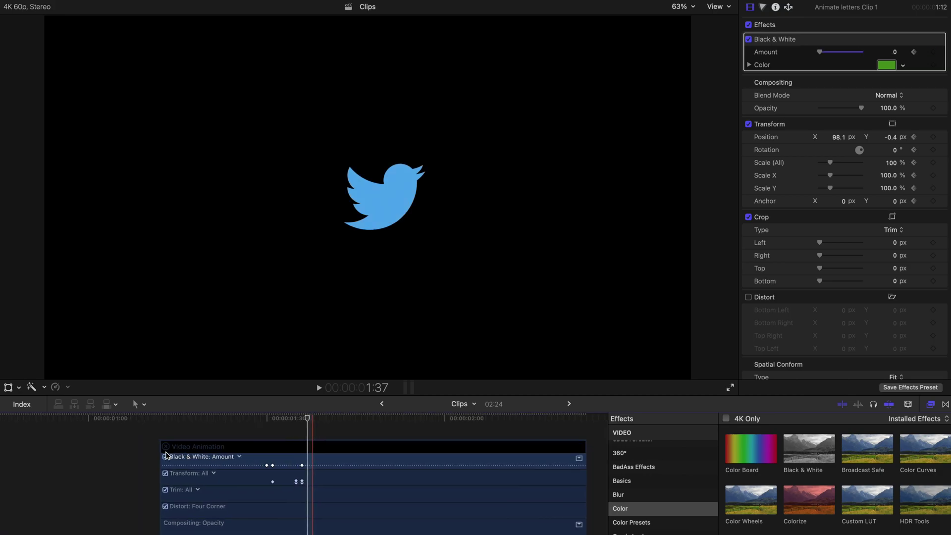
Step: Play back the bird clip's gray-to-blue pop animation from just before the clip's start
click(155, 427)
key(space)
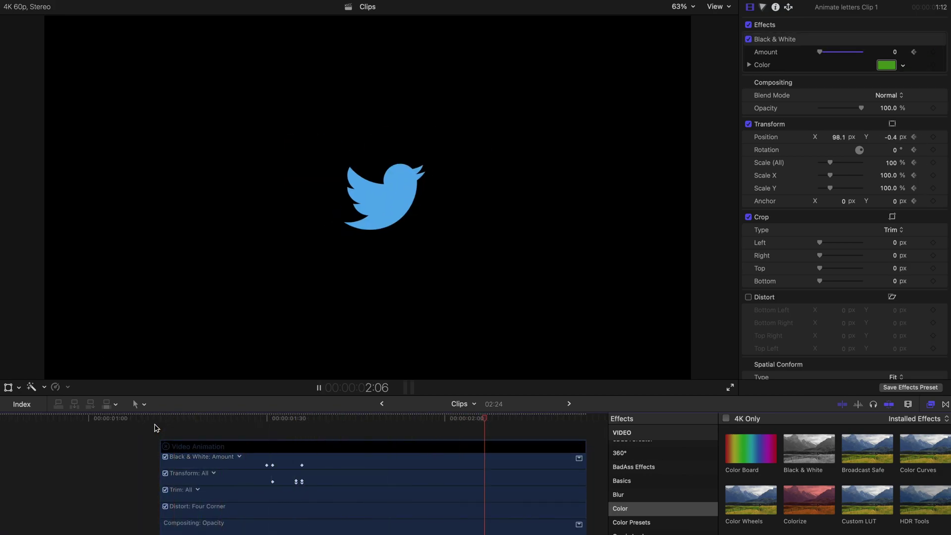
click(155, 427)
key(space)
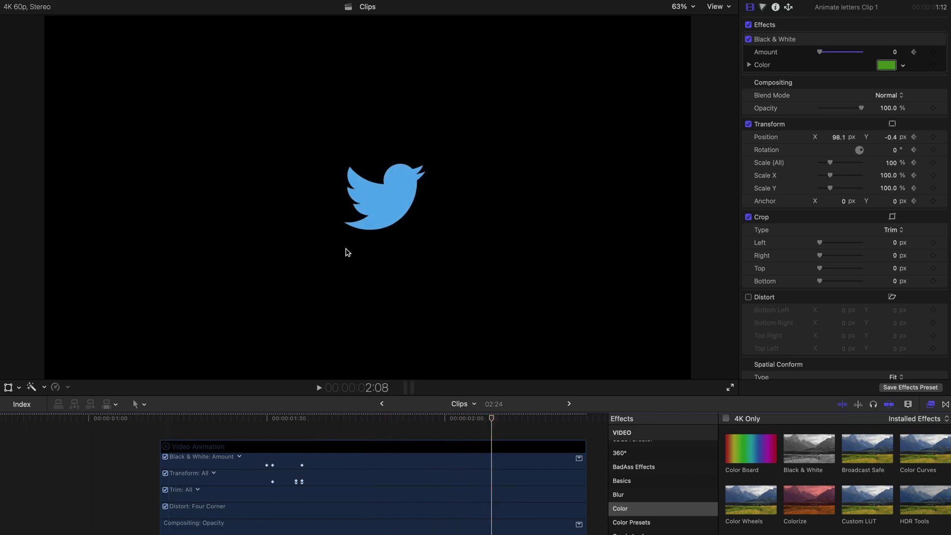